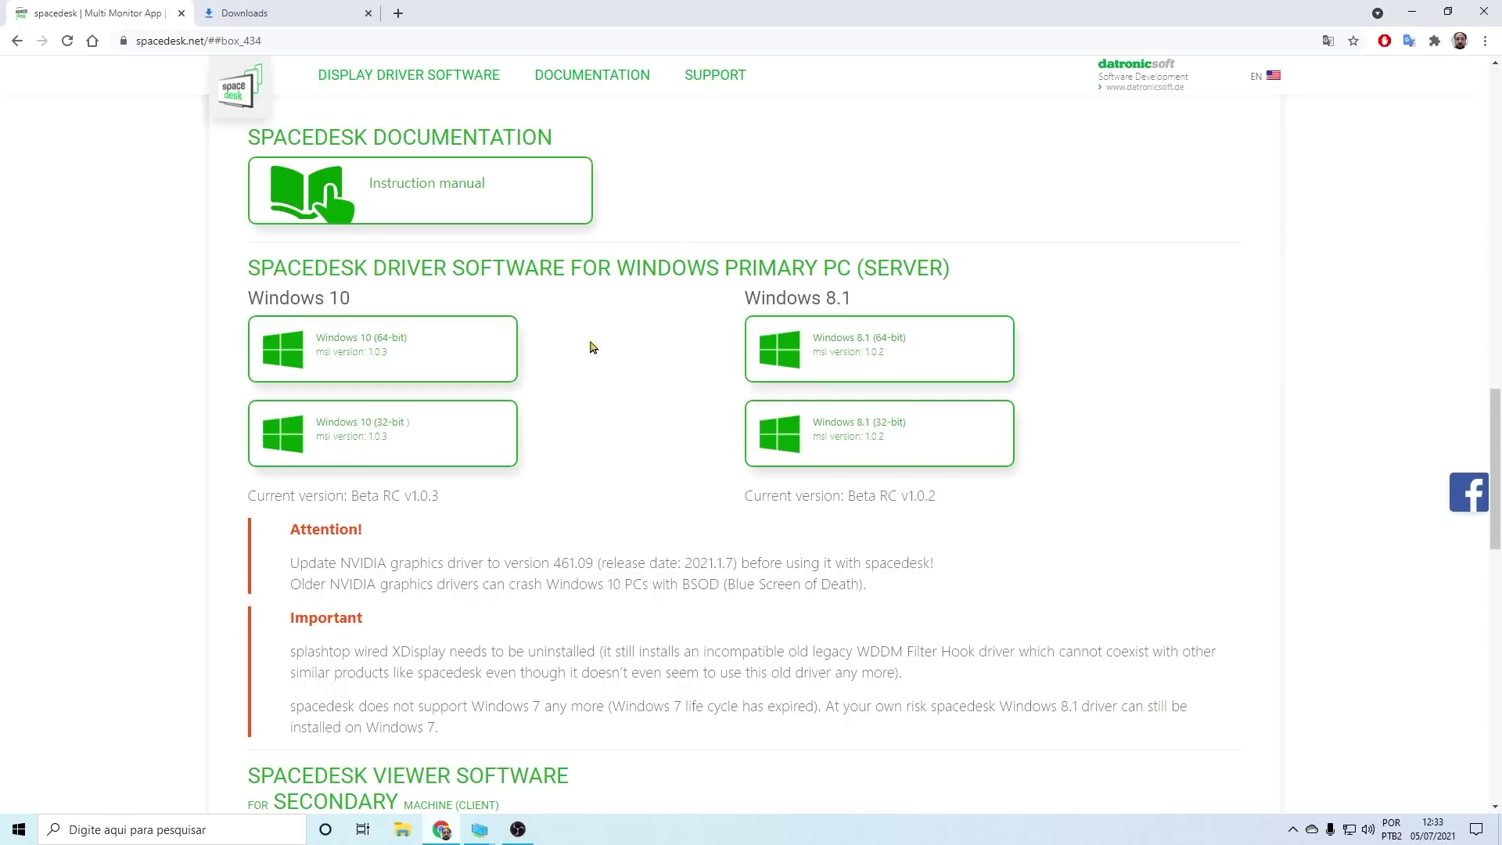
Download the Windows 10 (64-bit) spacedesk driver installer to Área de Trabalho and launch the downloaded installer.
left_click(394, 347)
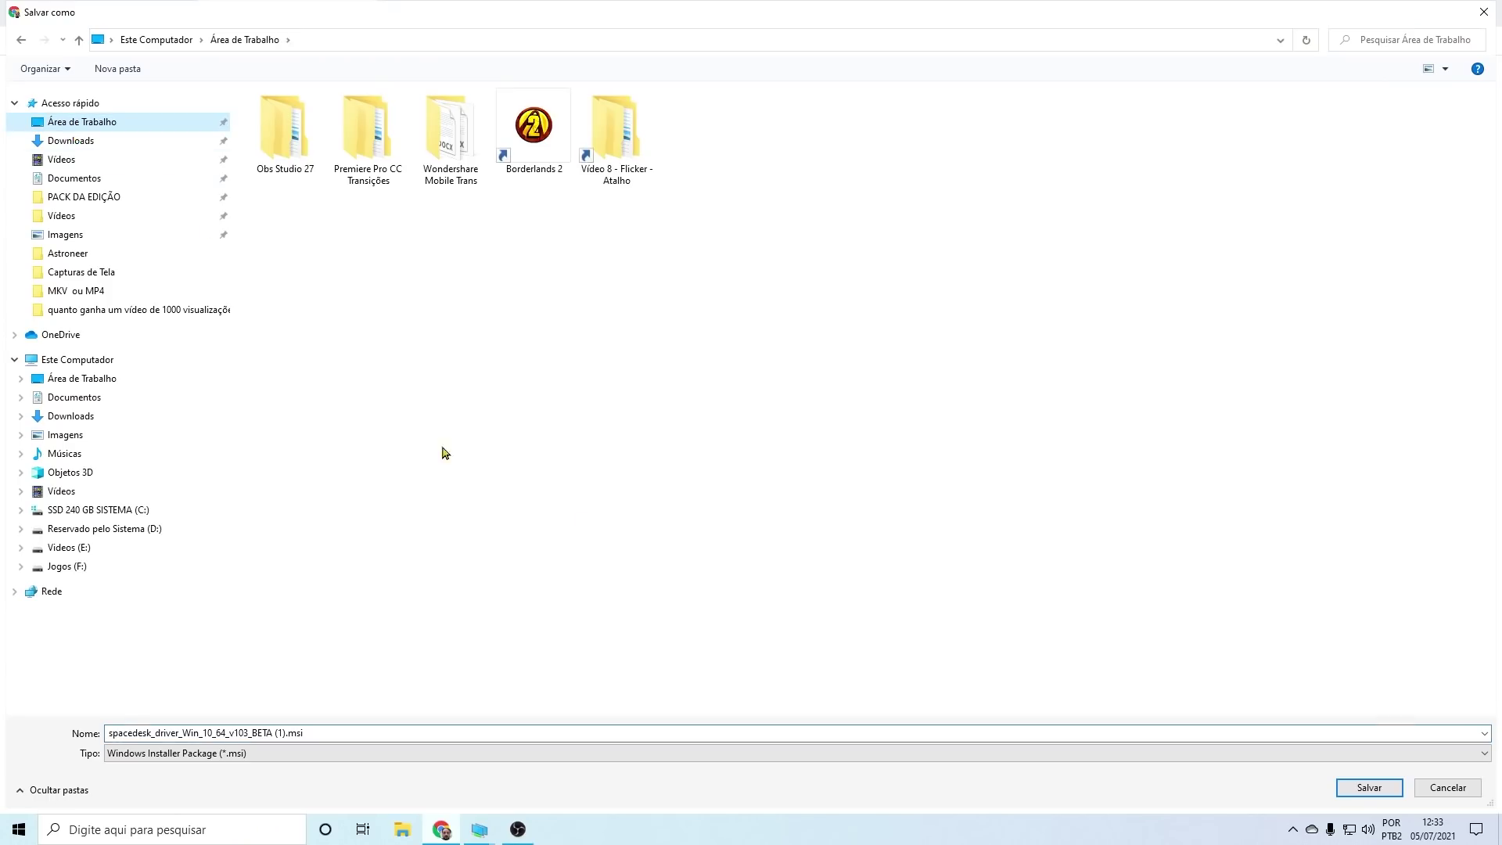
left_click(1381, 788)
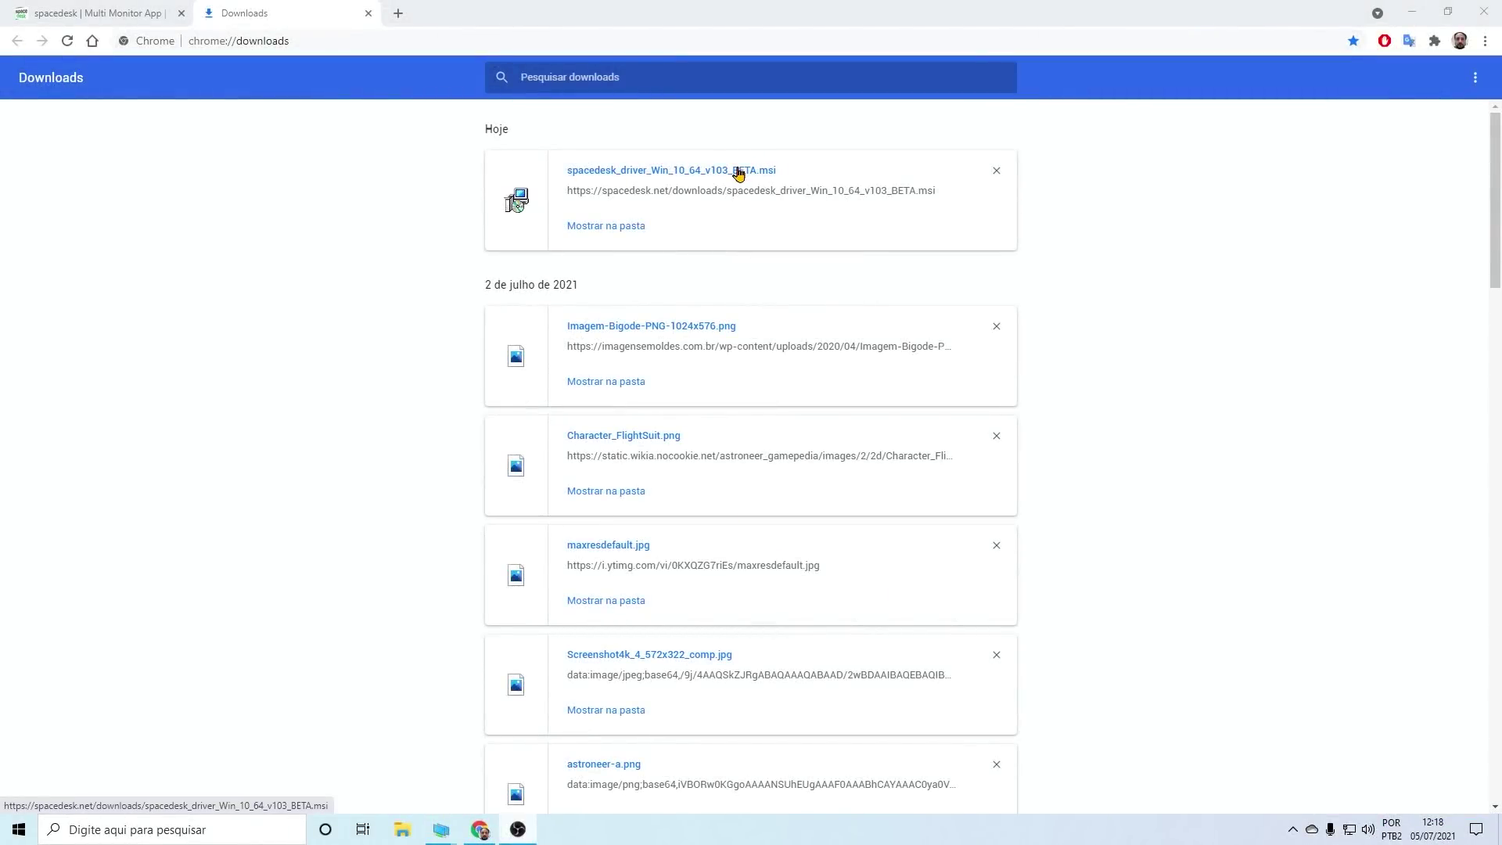
left_click(738, 171)
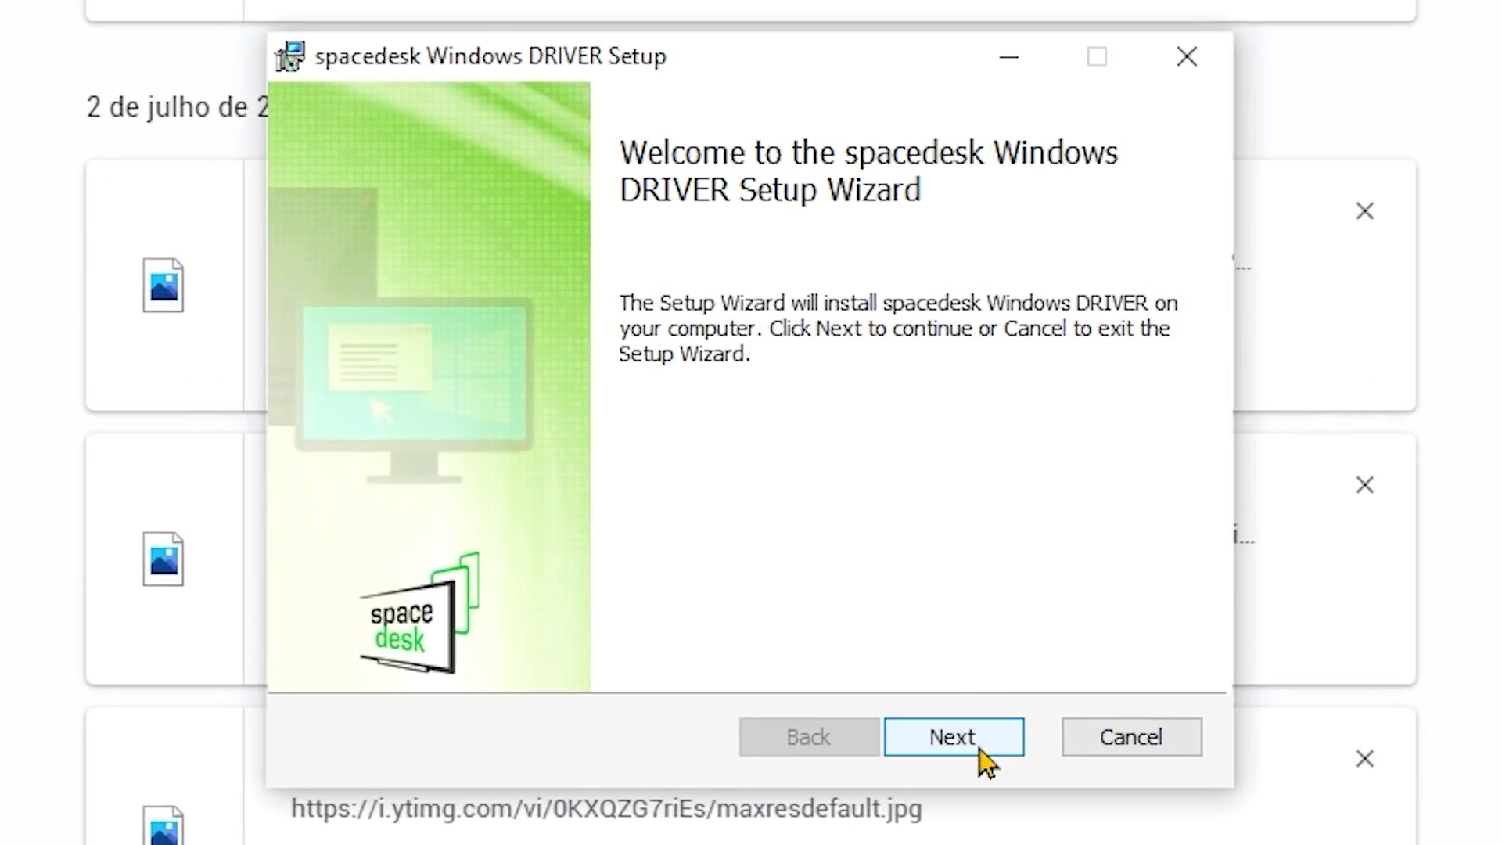
Install the spacedesk Windows driver, accepting the license terms and keeping the default destination folder and the Windows firewall exception.
left_click(979, 740)
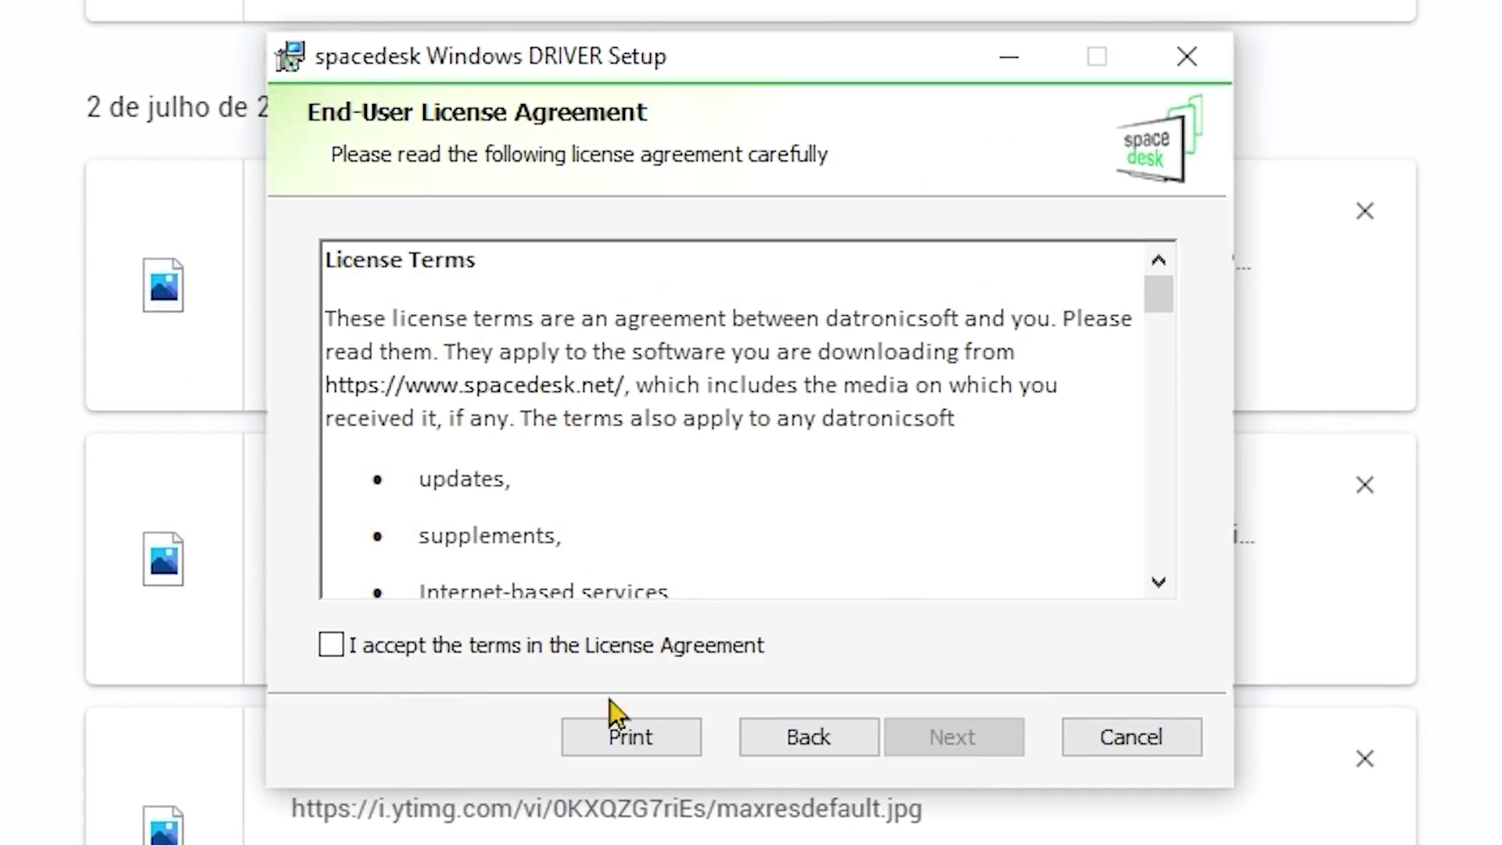
left_click(396, 648)
left_click(983, 741)
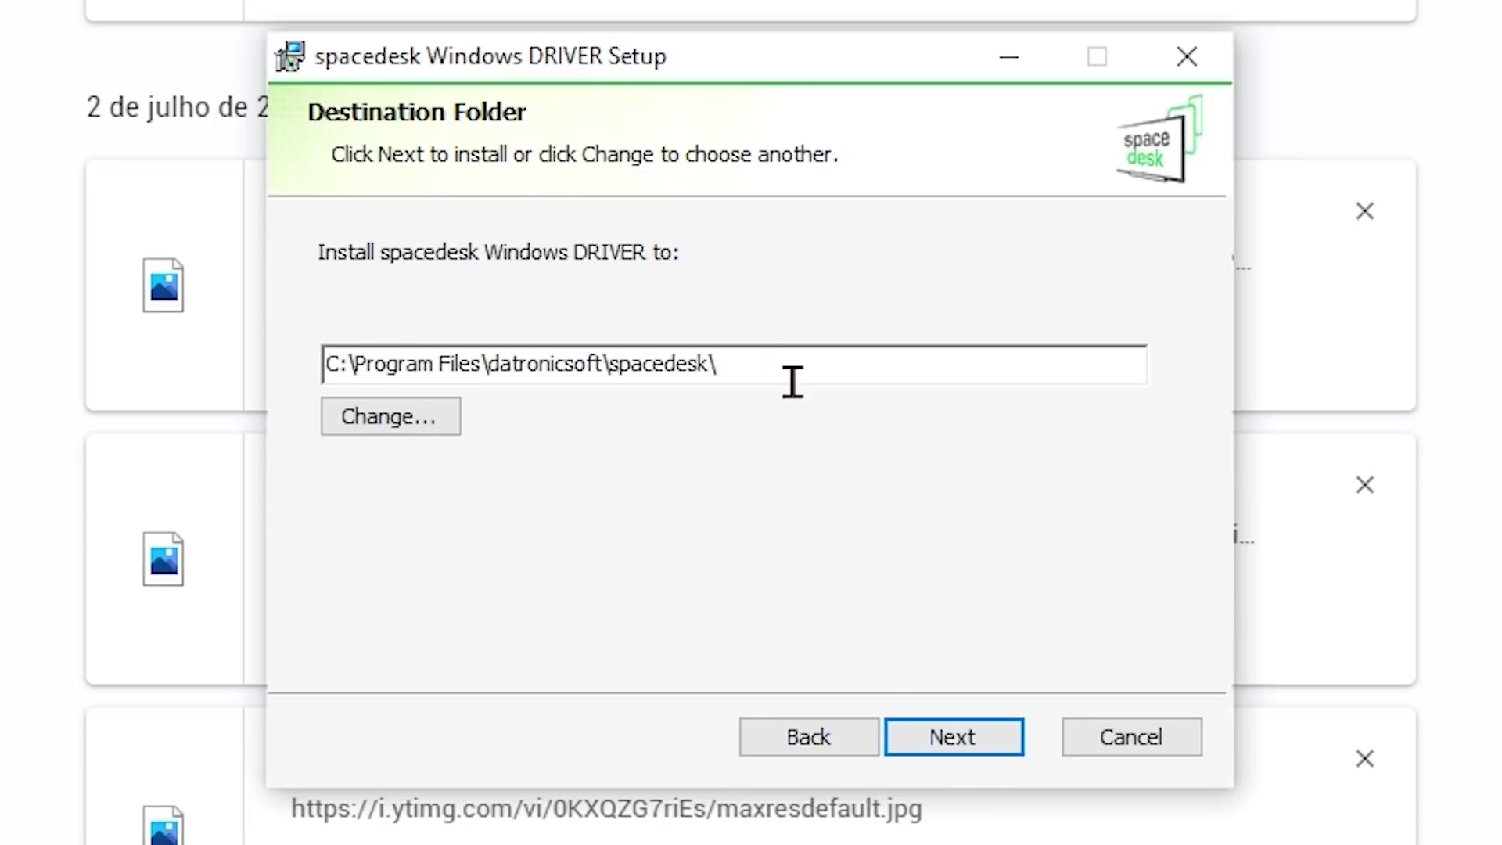
left_click(980, 743)
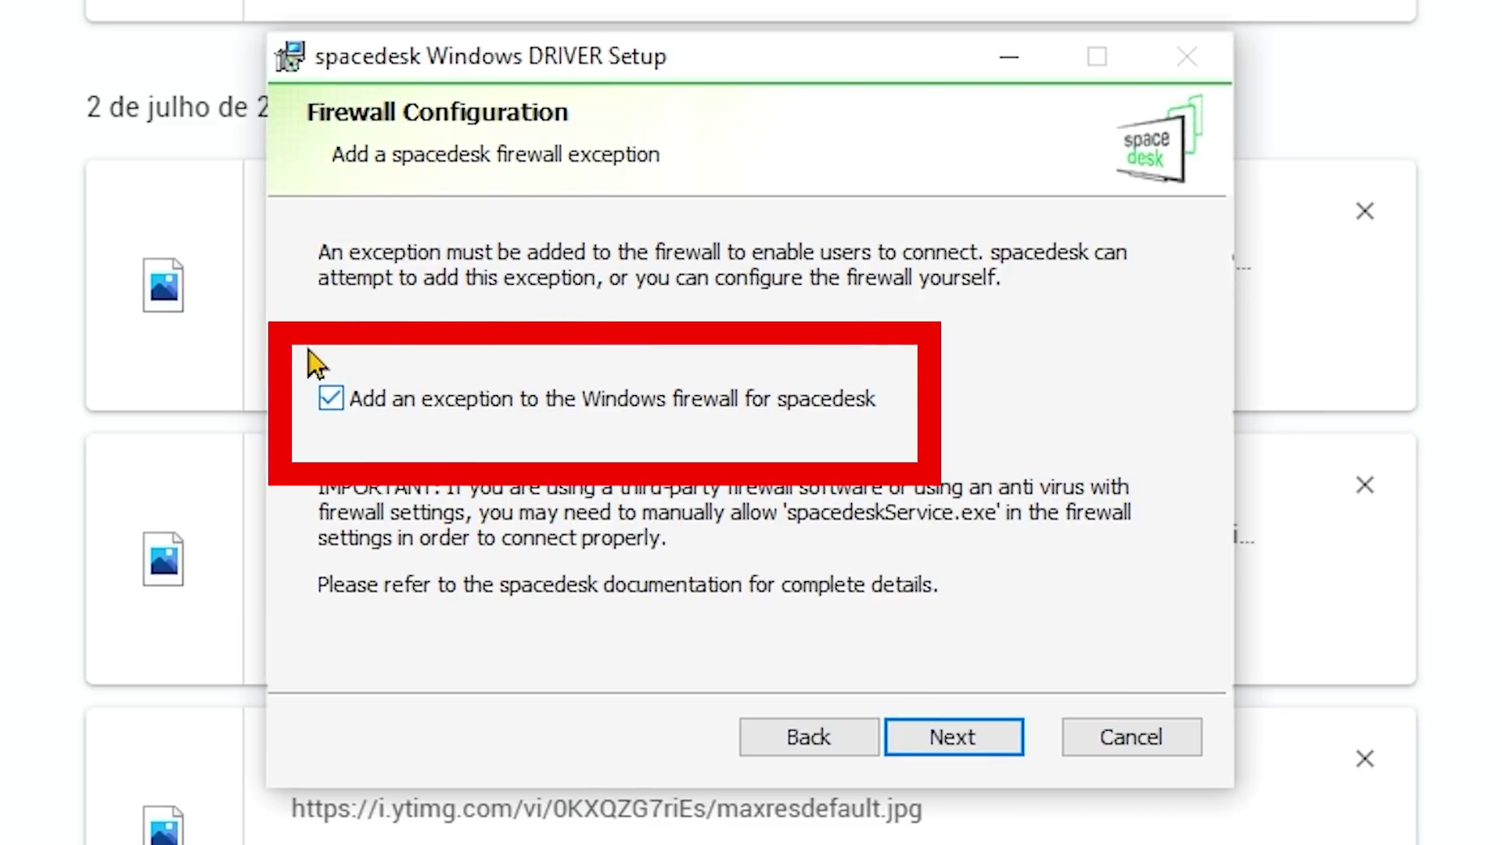
left_click(978, 750)
left_click(972, 745)
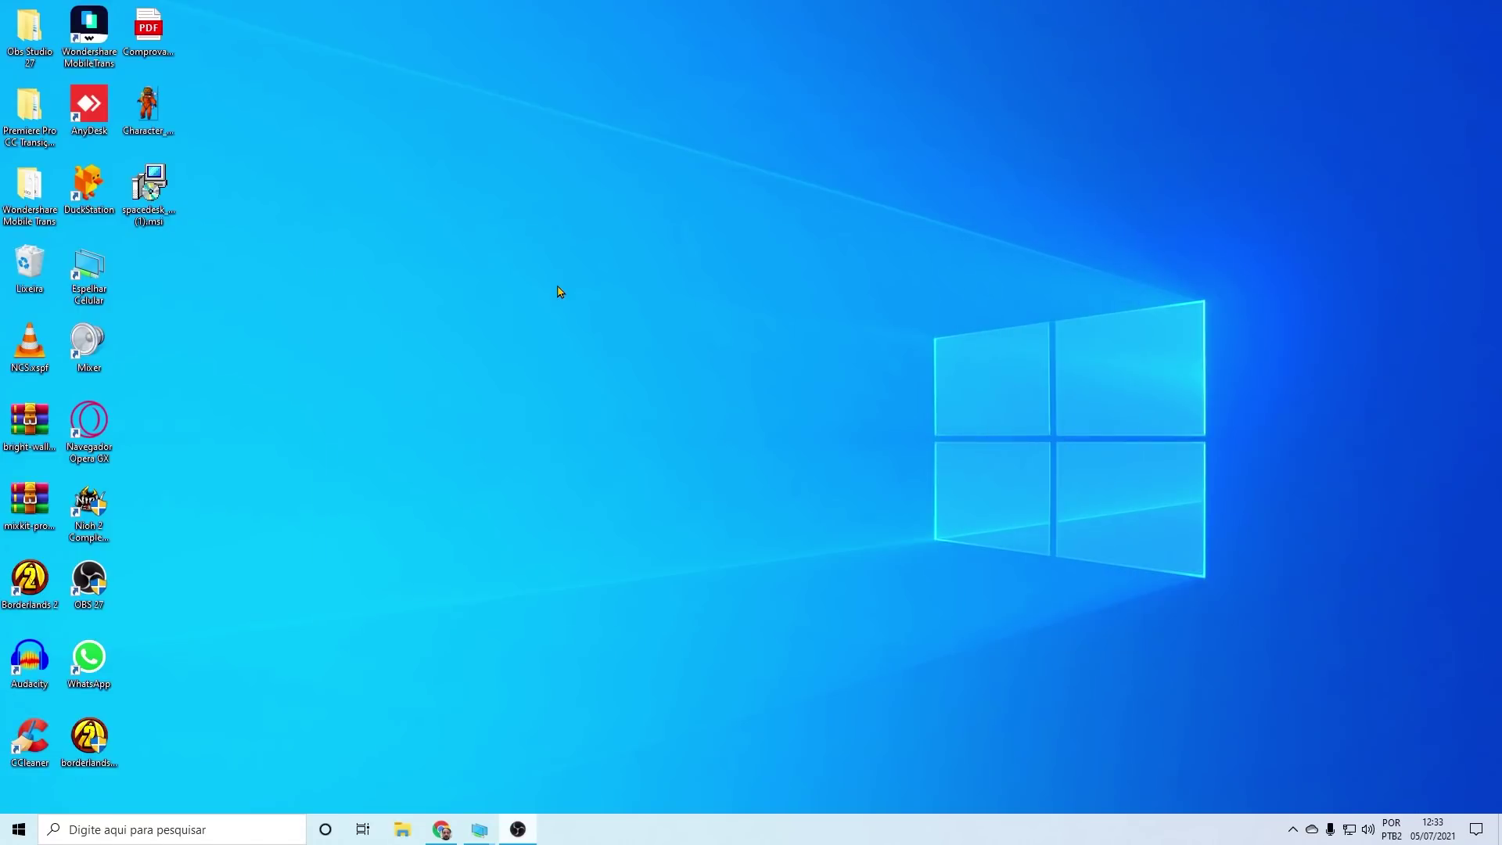
Open spacedesk SERVER, switch the driver ON and bring its window back up.
key("super")
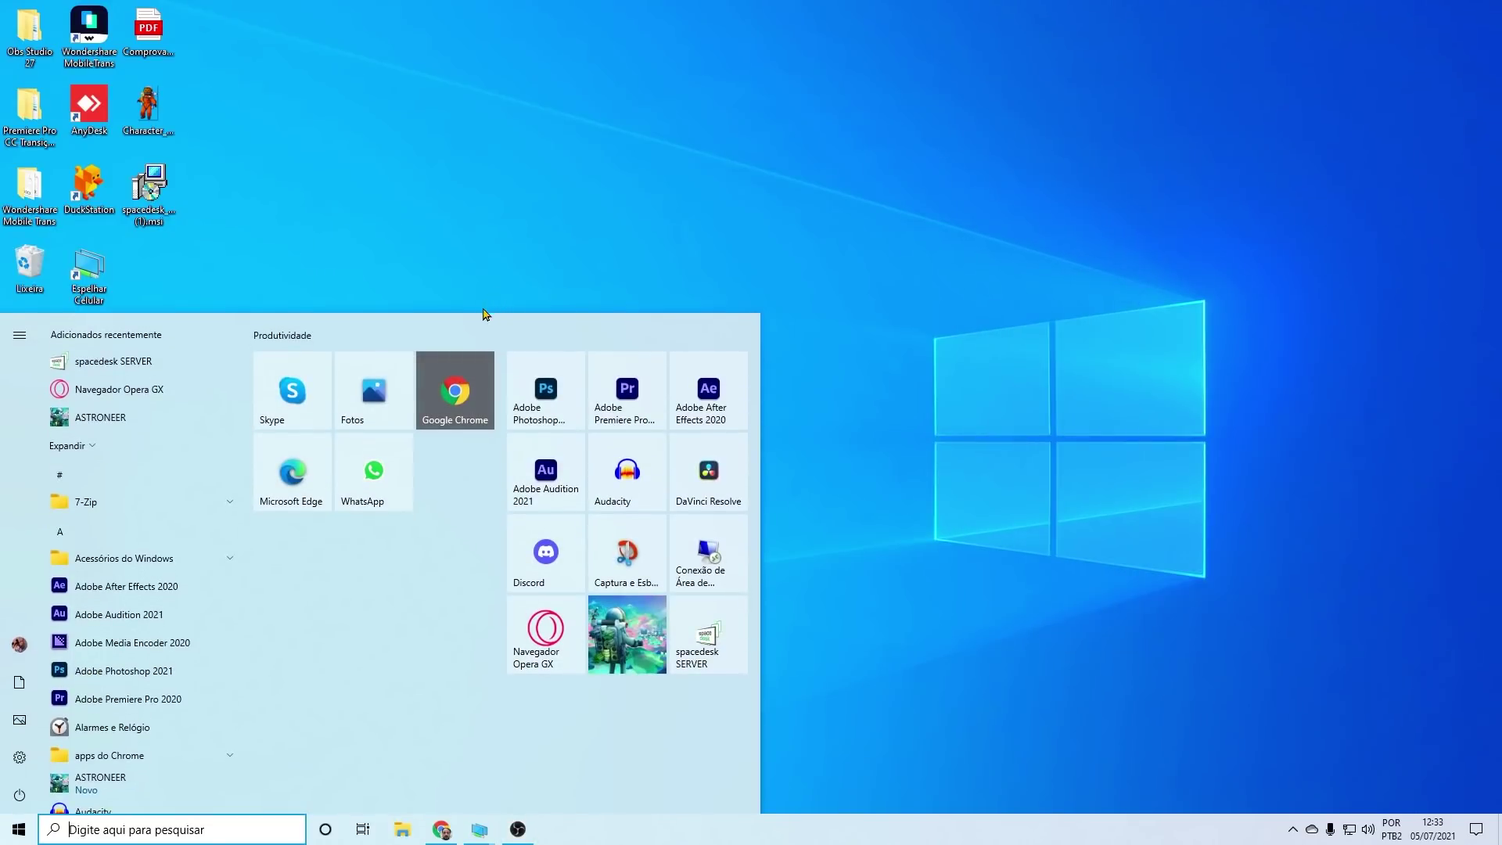
left_click(166, 362)
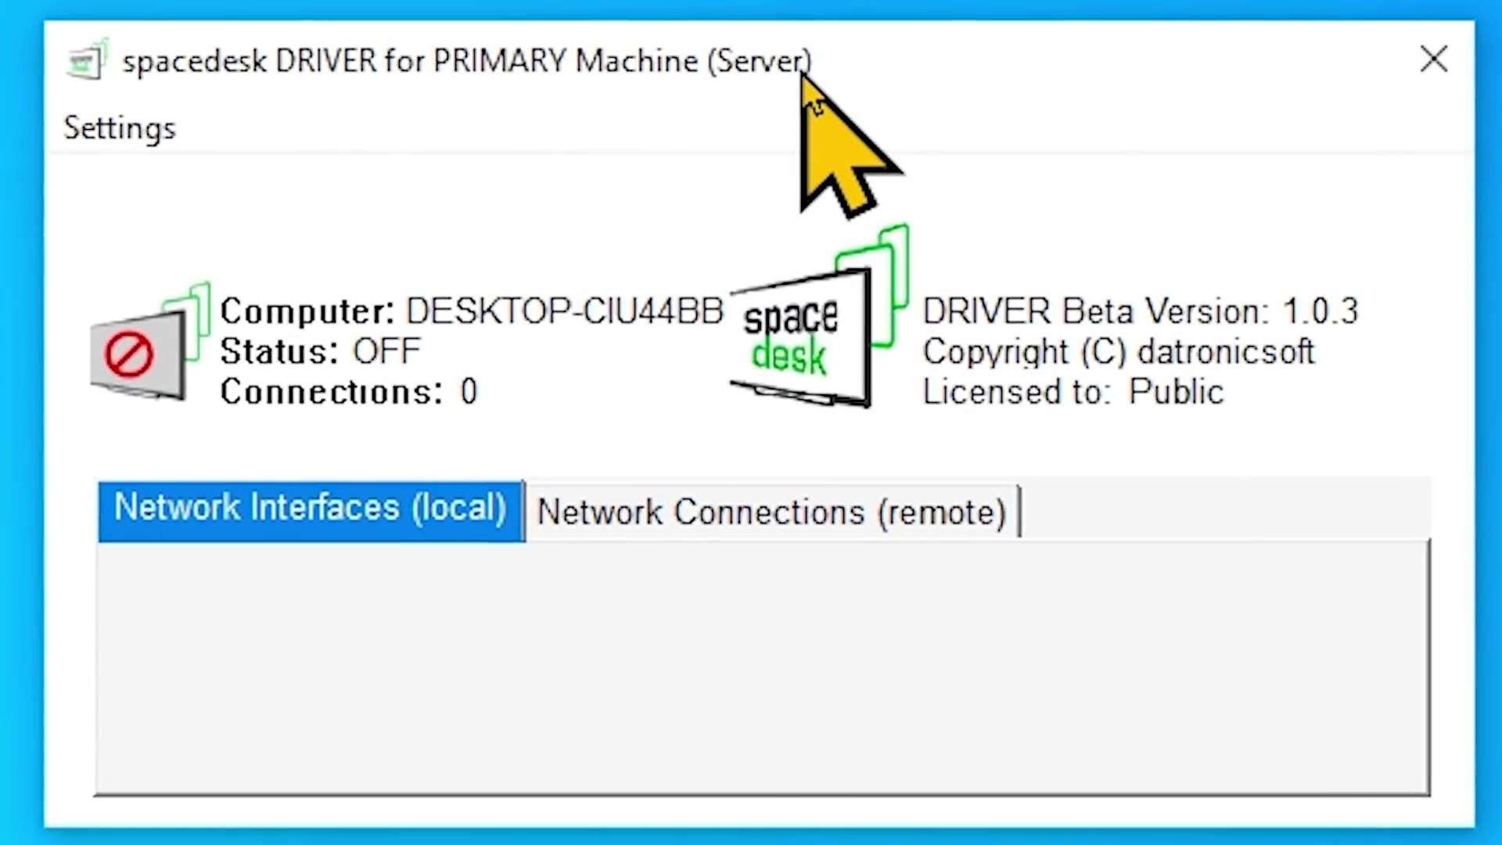
left_click(901, 517)
left_click(213, 512)
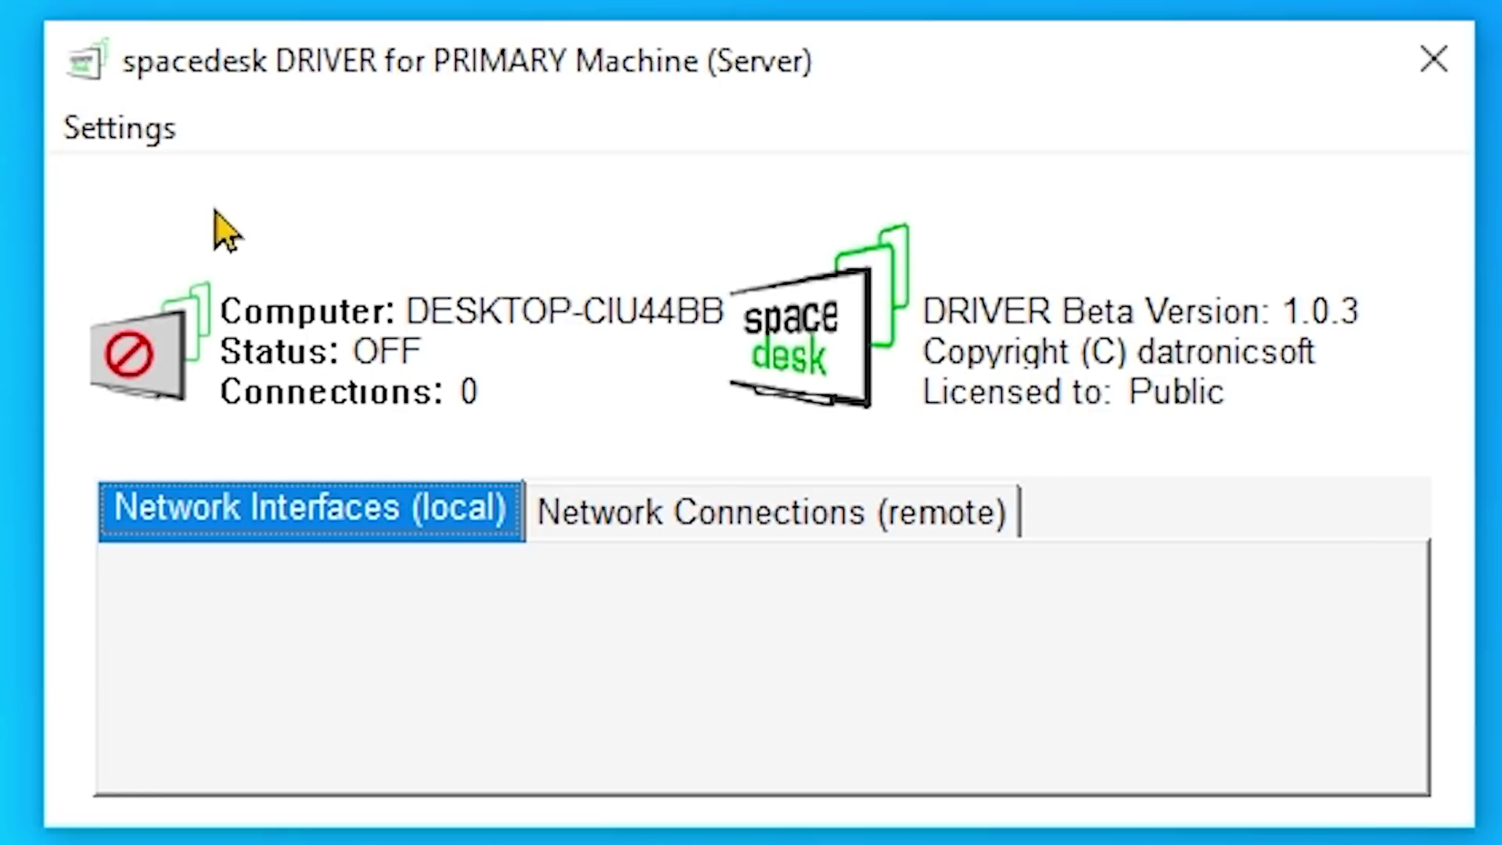
left_click(146, 144)
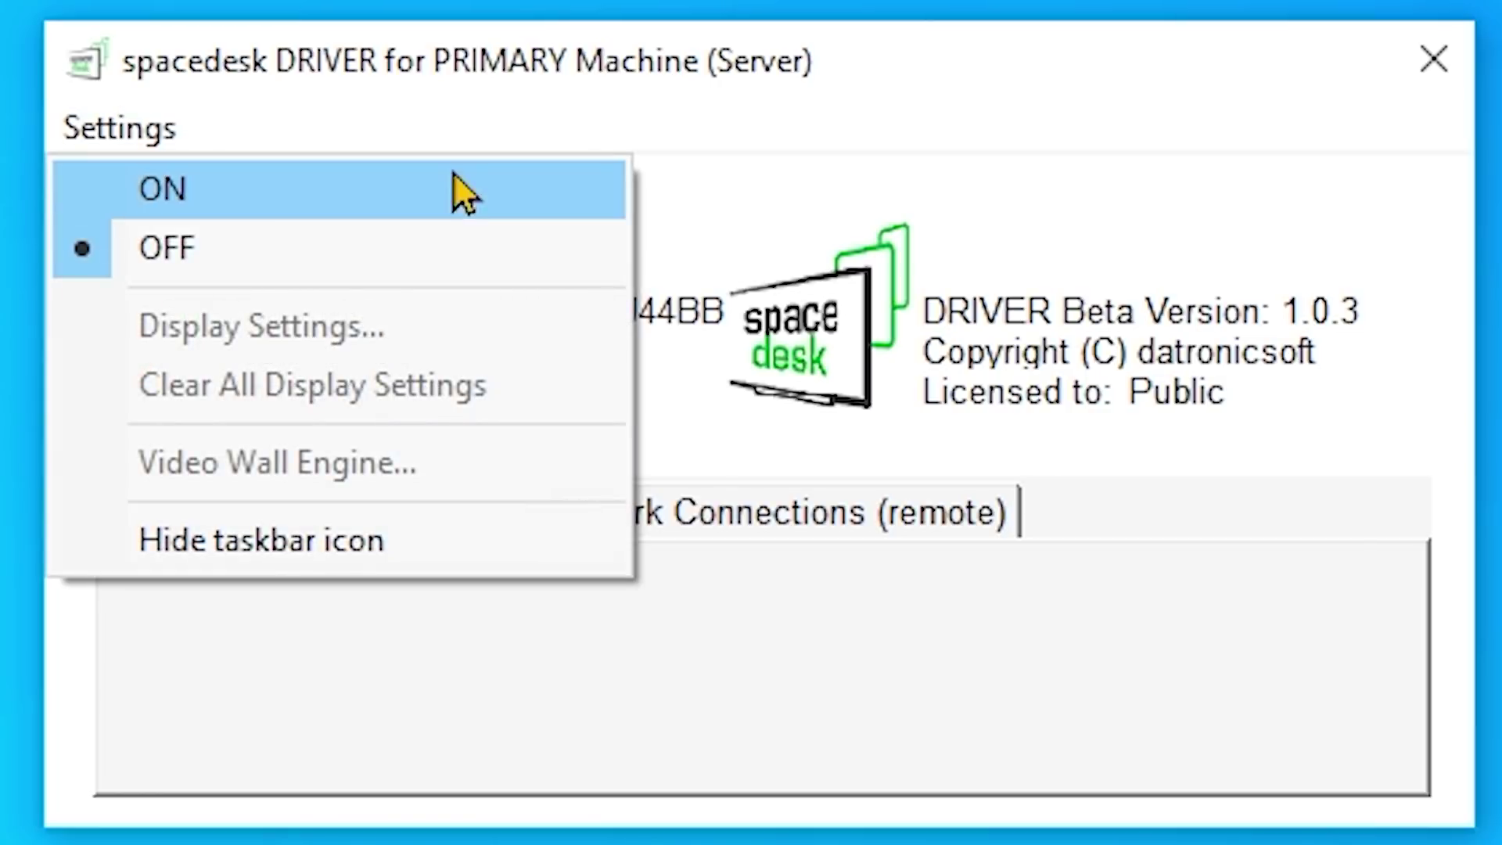
left_click(223, 201)
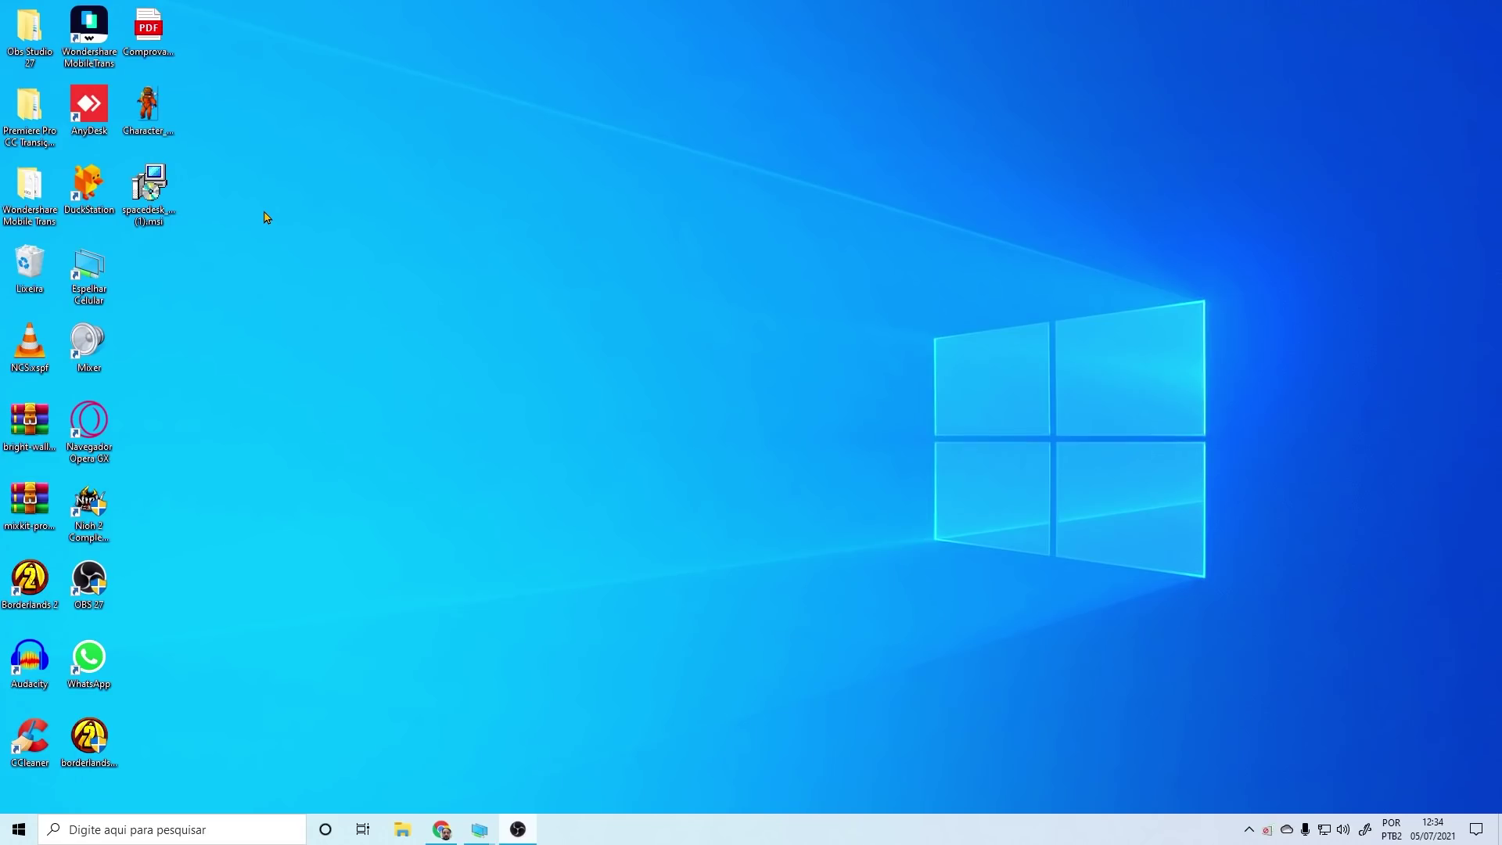
mouse_move(483, 839)
left_click(19, 829)
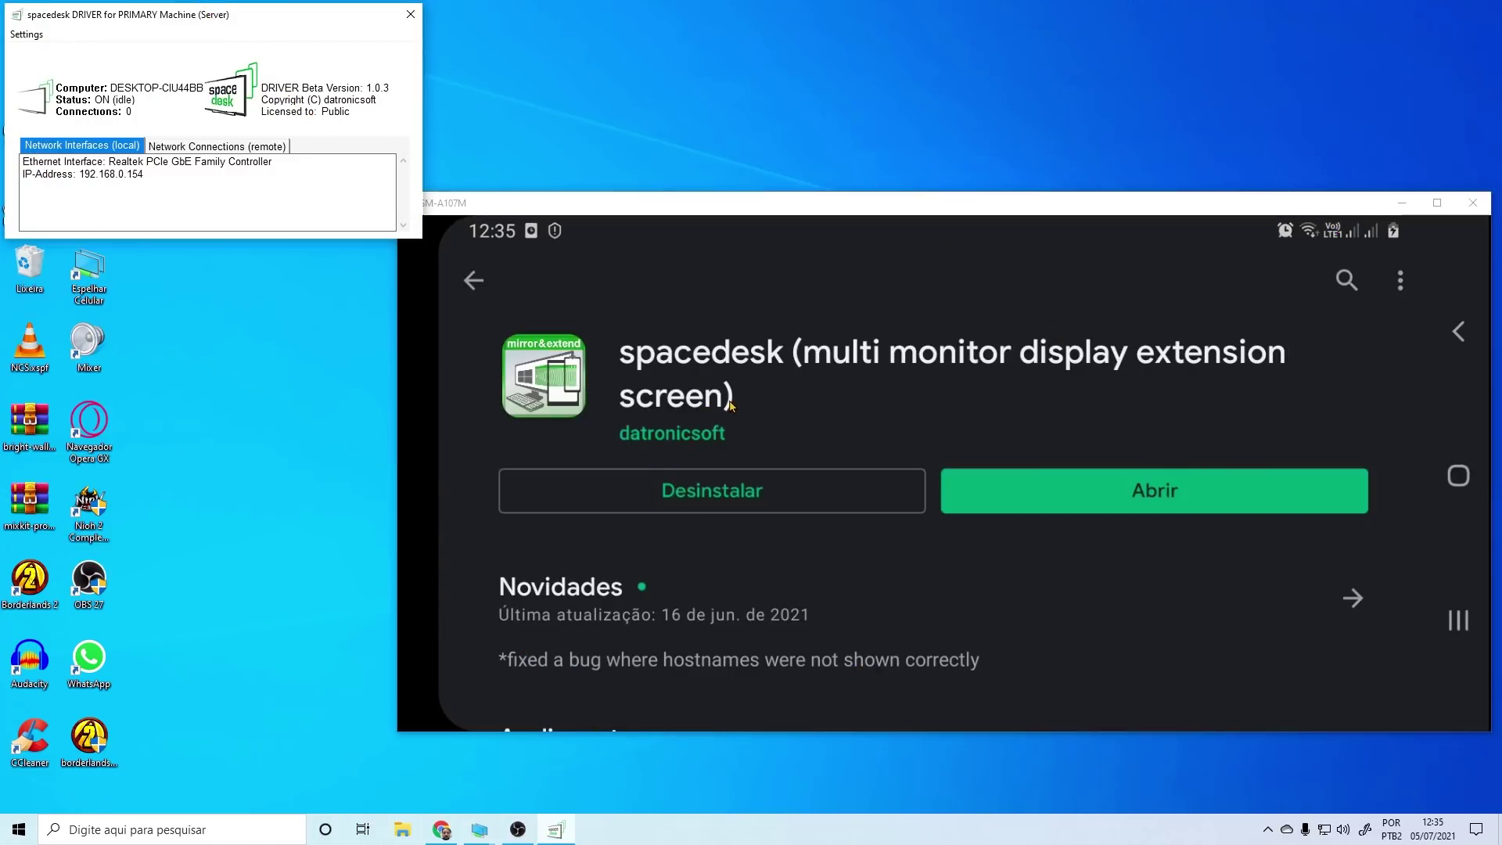
Open the spacedesk app on the mirrored phone and dismiss its important info message so it does not show again.
left_click(1163, 497)
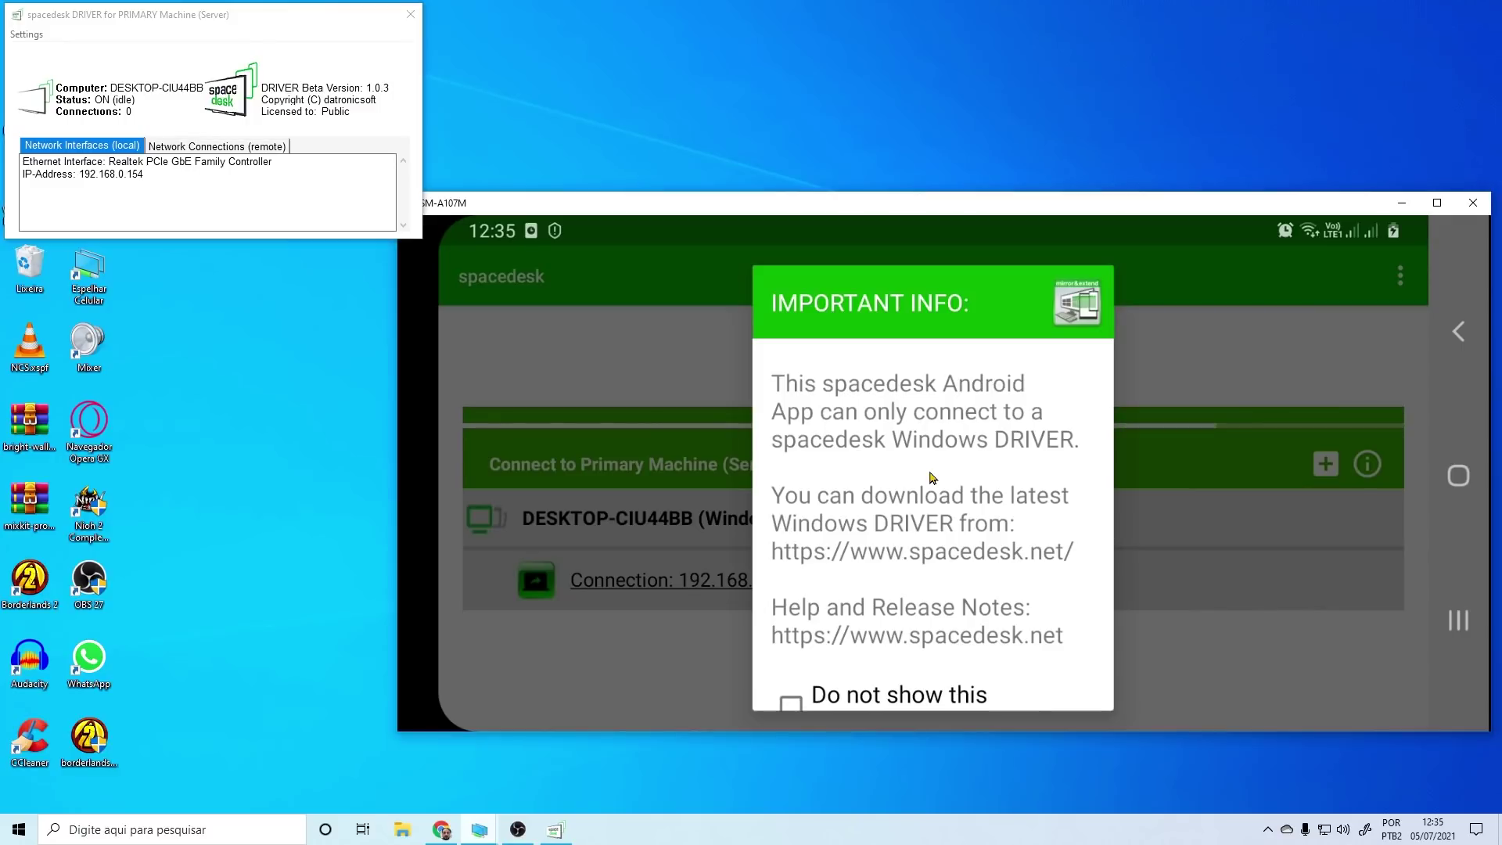
scroll(931, 477, "down", 3)
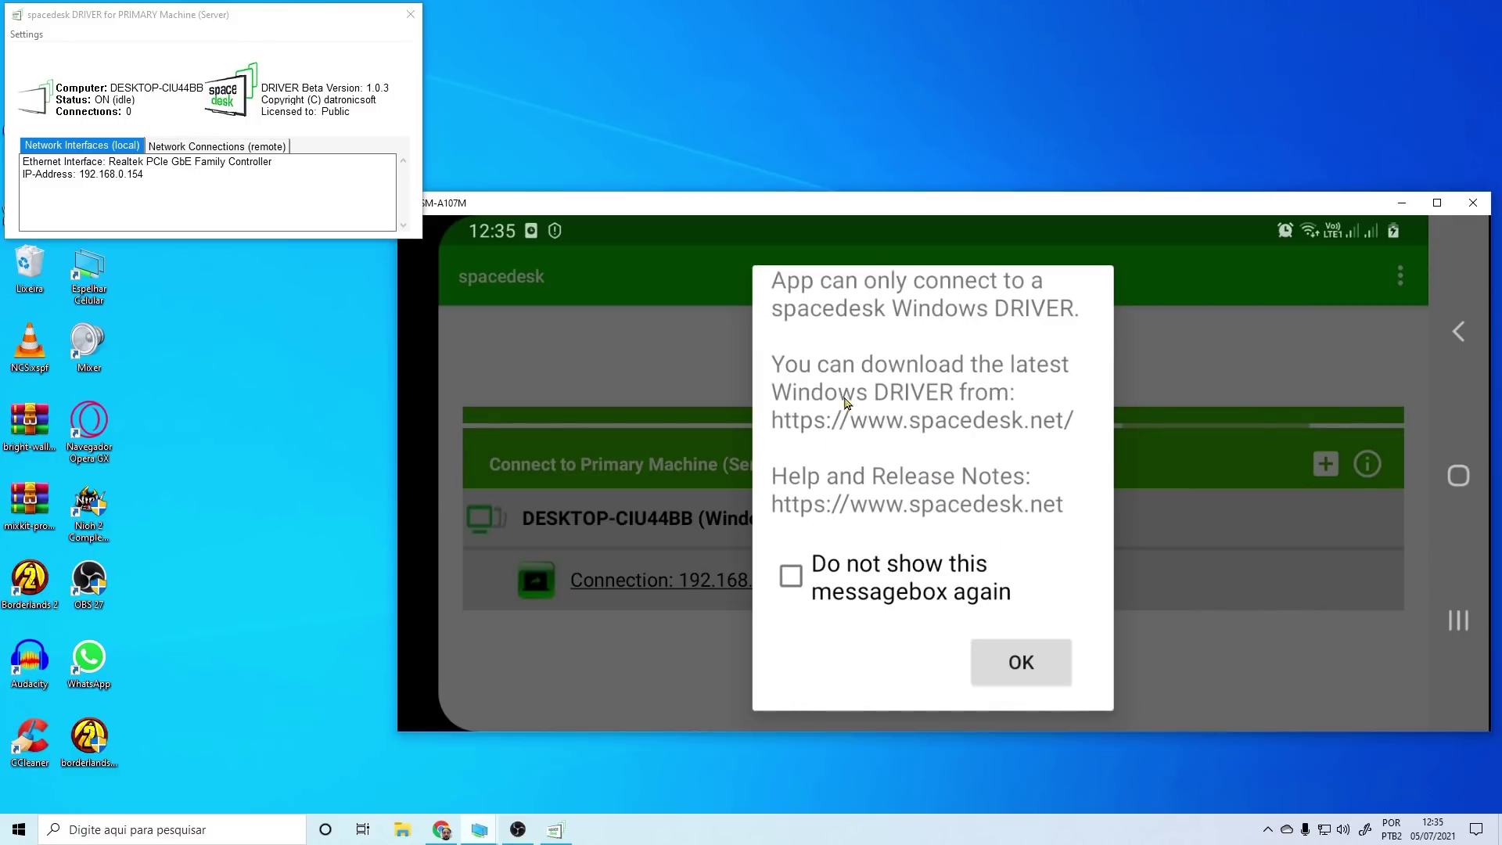
scroll(845, 400, "up", 3)
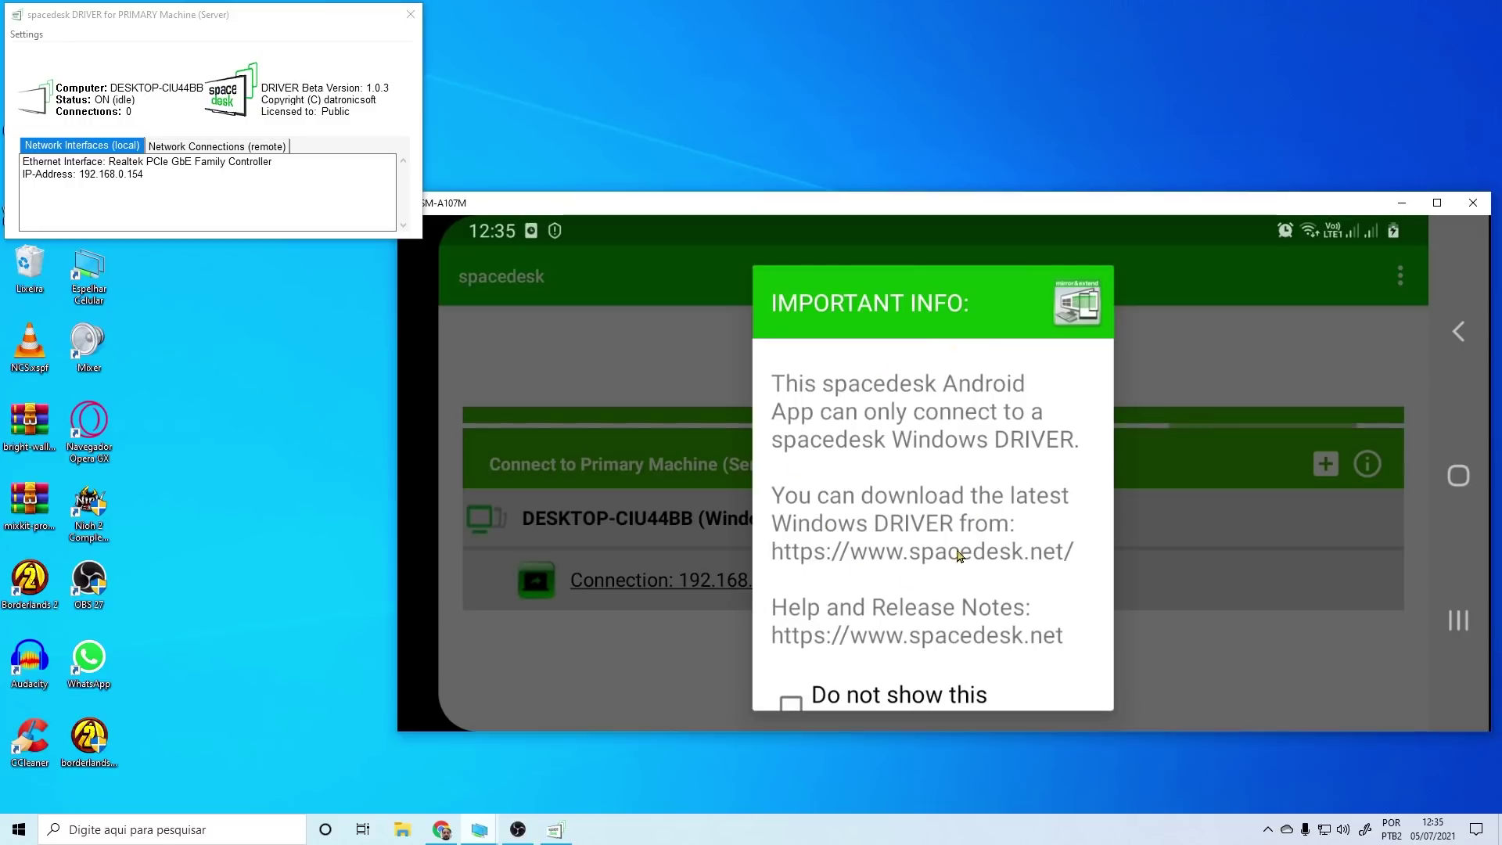
scroll(837, 438, "down", 3)
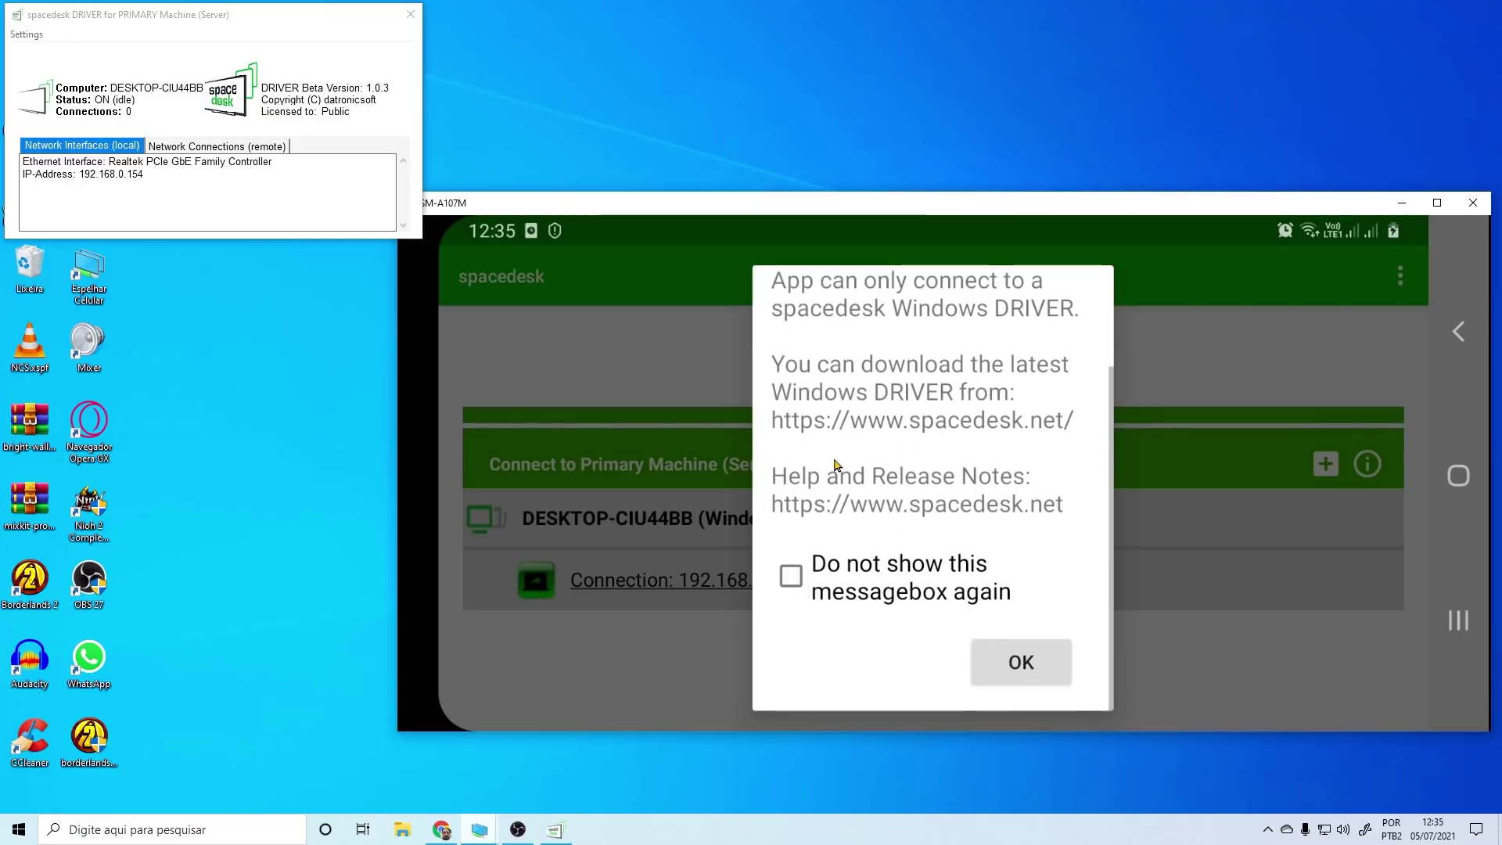
left_click(791, 576)
left_click(1027, 667)
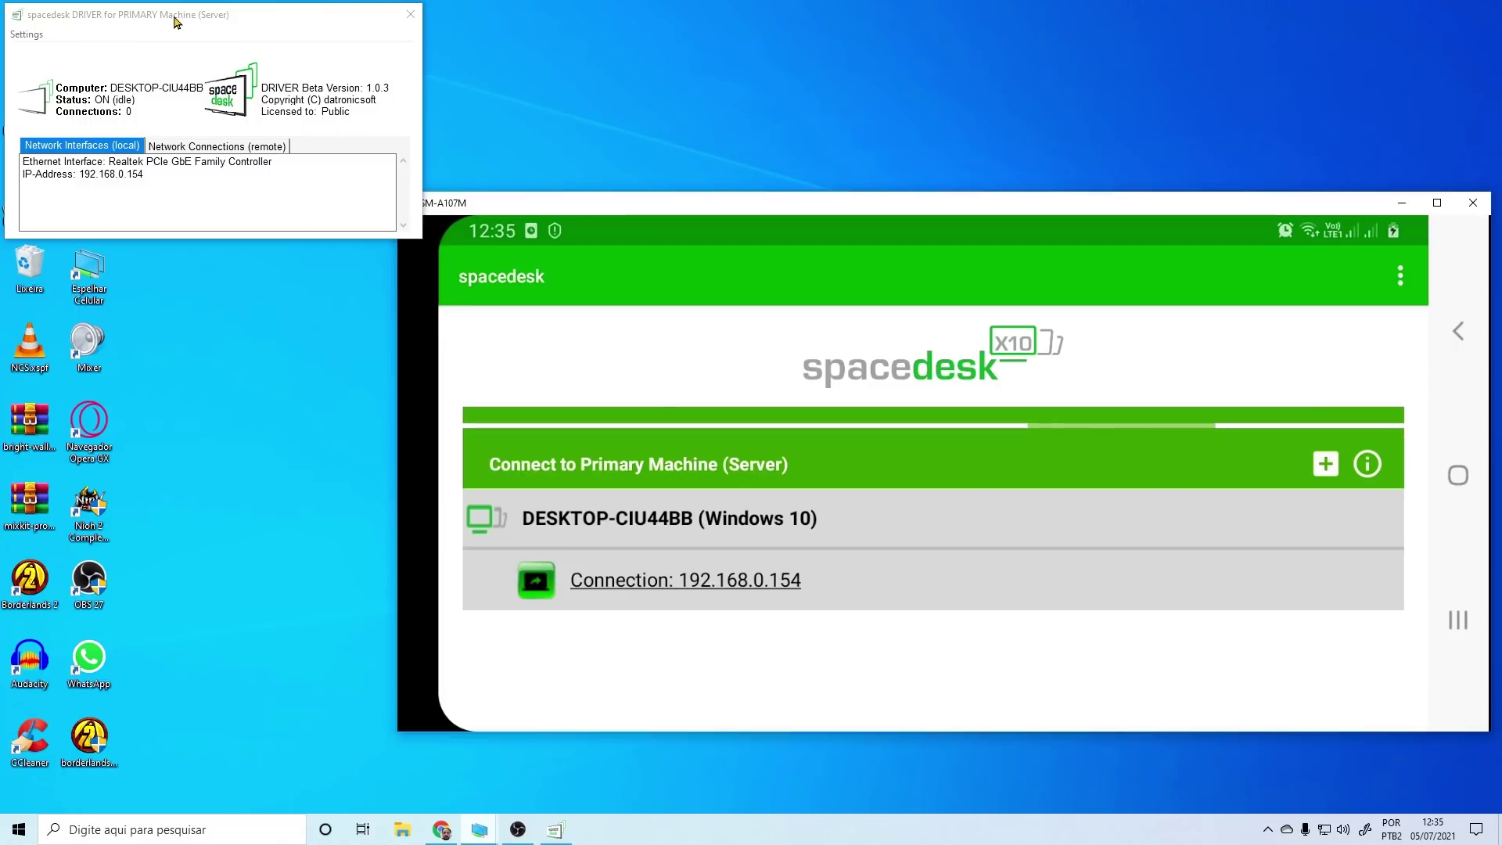
Reposition the server and mirrored phone windows, and connect the phone to the primary machine at 192.168.0.154.
left_click(266, 23)
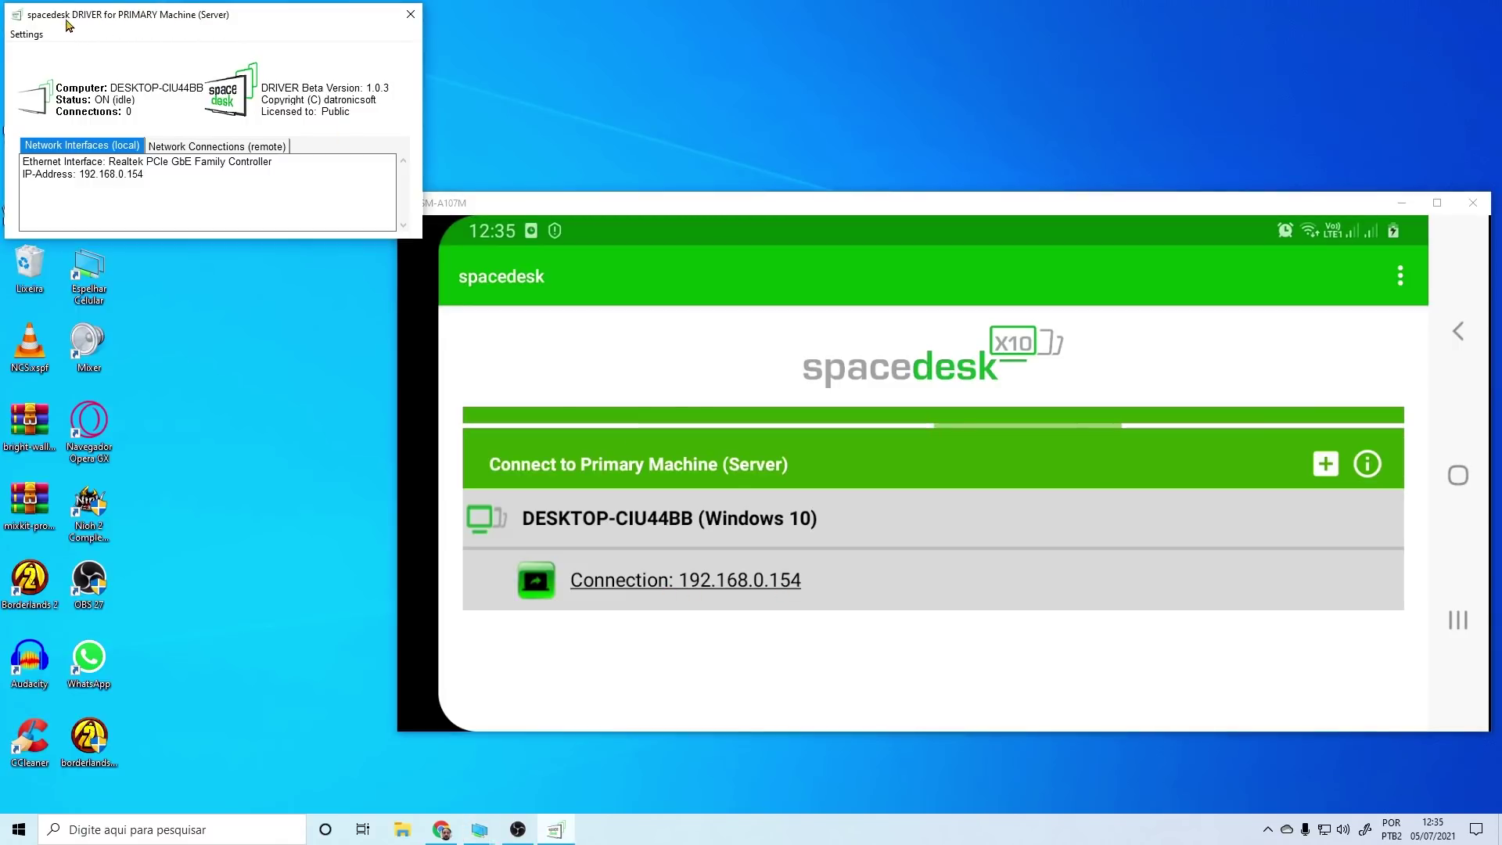
mouse_move(196, 20)
left_mouse_down()
mouse_move(208, 39)
mouse_move(221, 7)
mouse_move(273, 9)
mouse_move(192, 25)
left_mouse_up()
left_click_drag(742, 209, 733, 270)
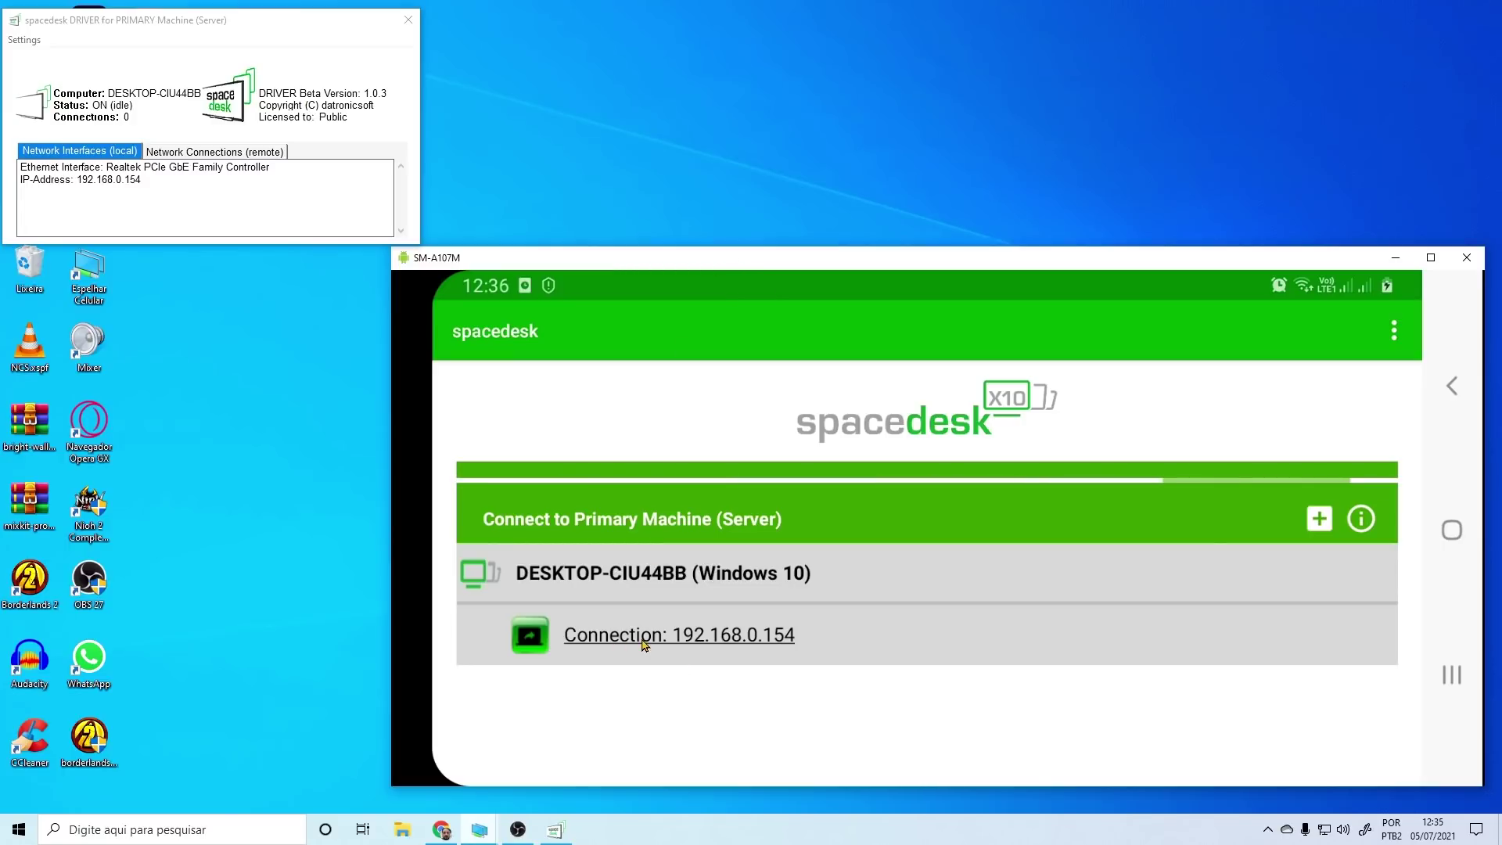
left_click(616, 647)
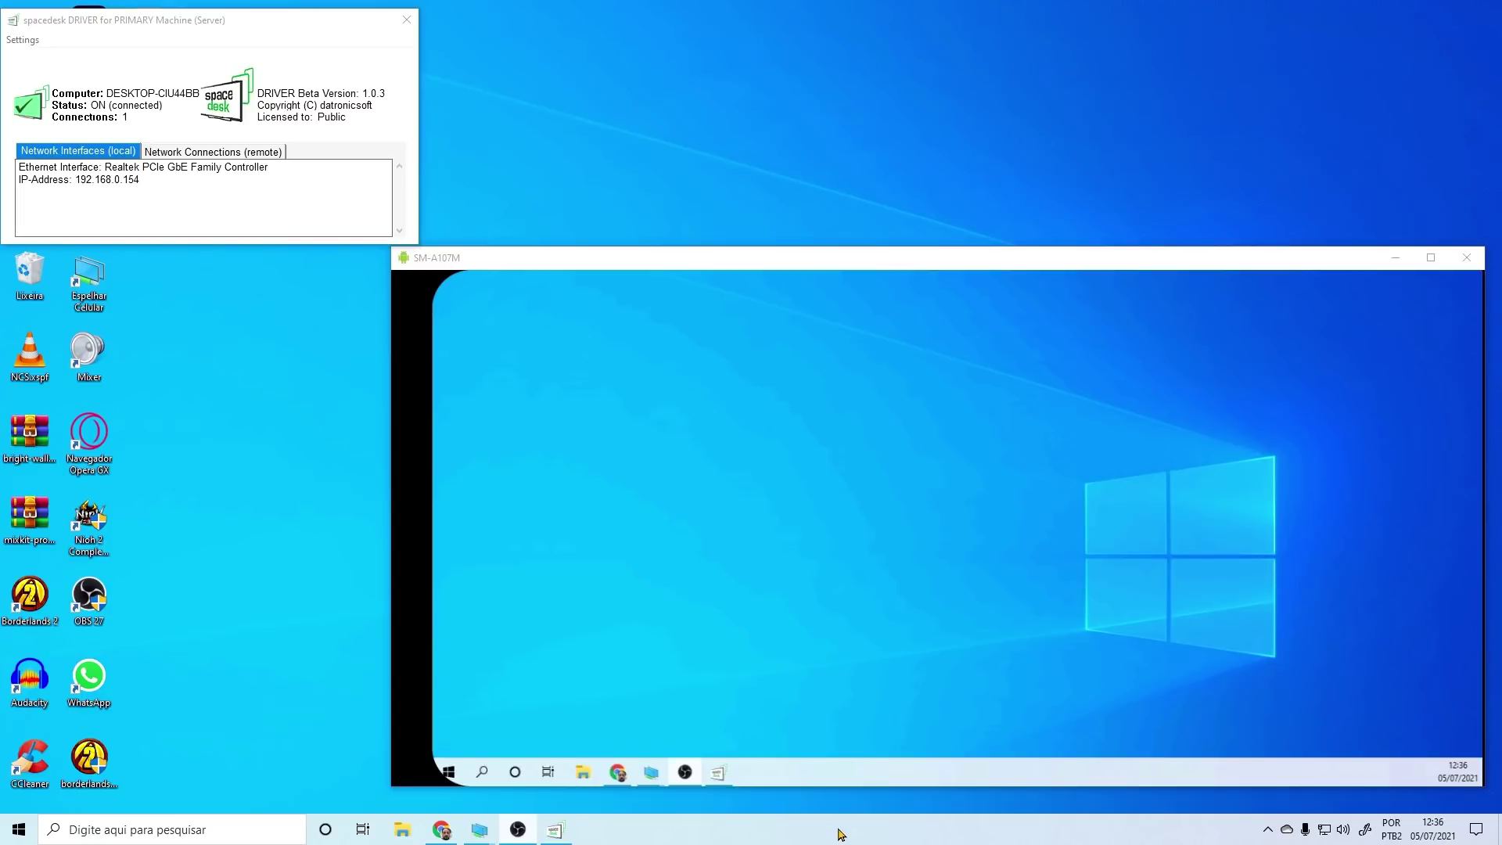
Set the Windows projection mode to Estender so the phone acts as an extended display.
key("super")
key("super")
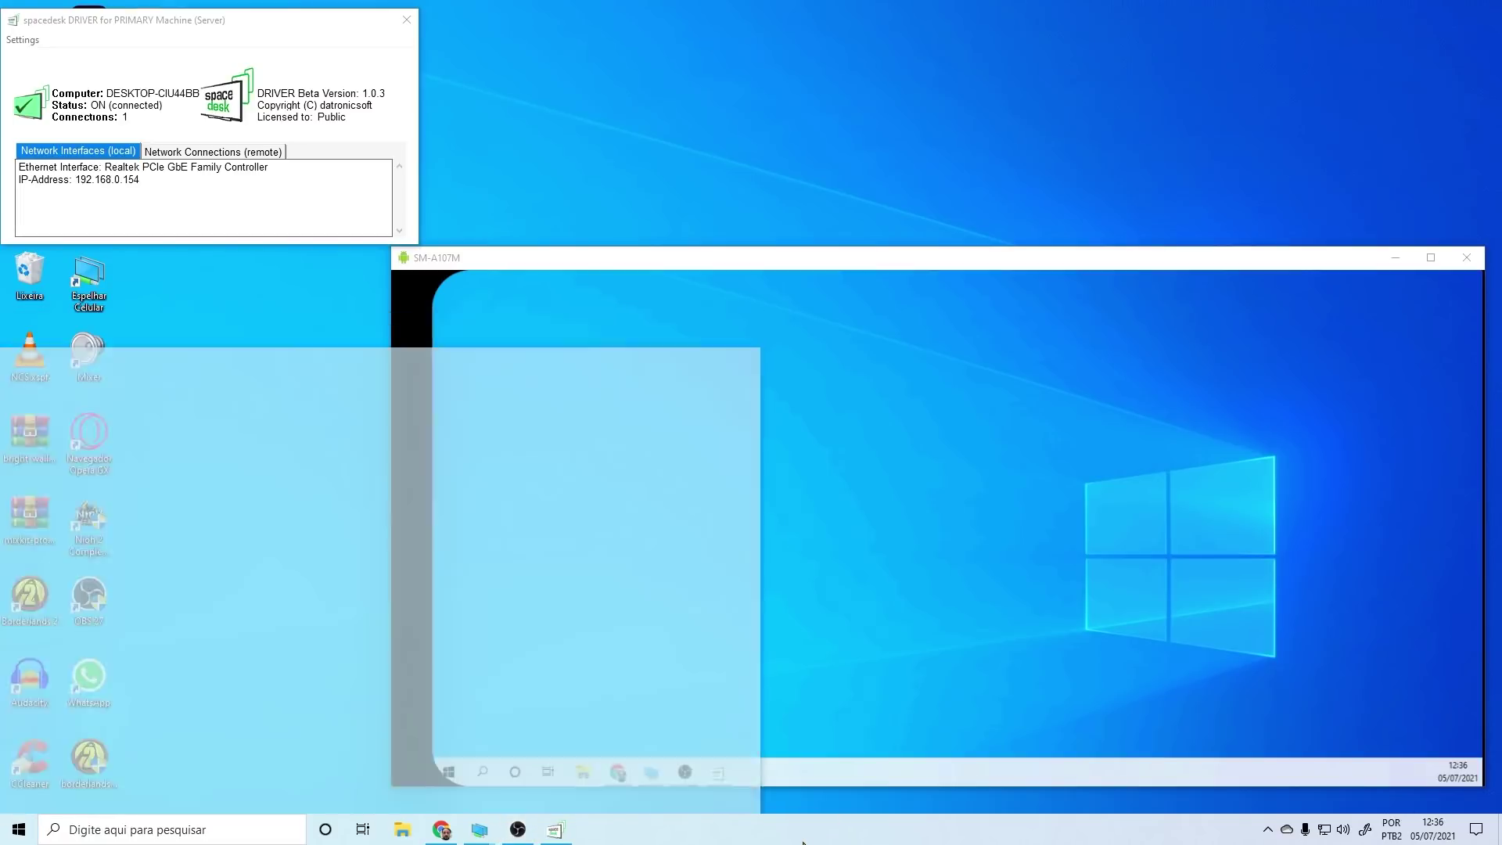
key("super")
key("super")
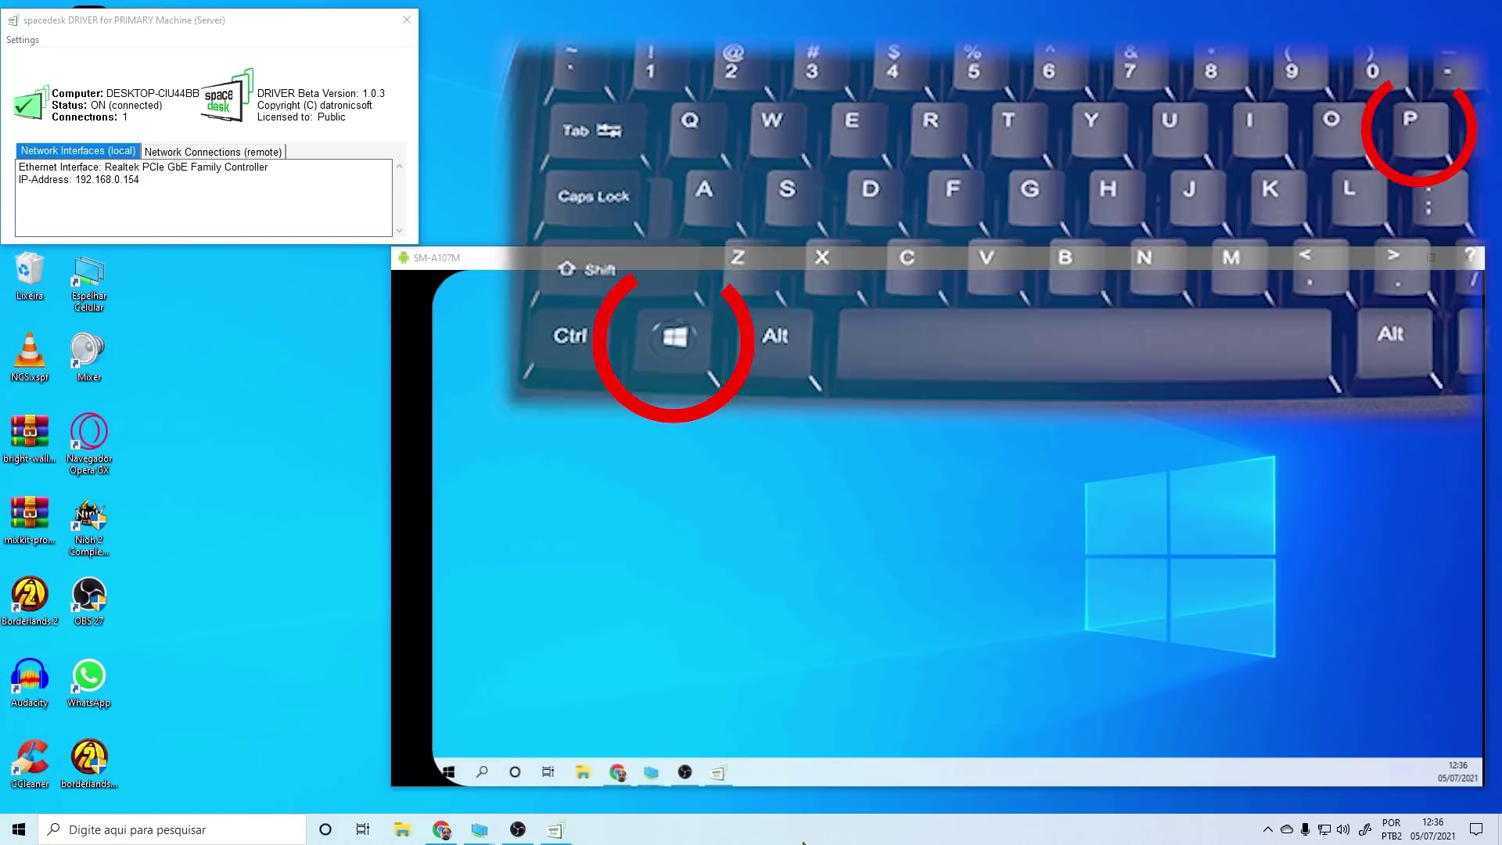
key("super+p")
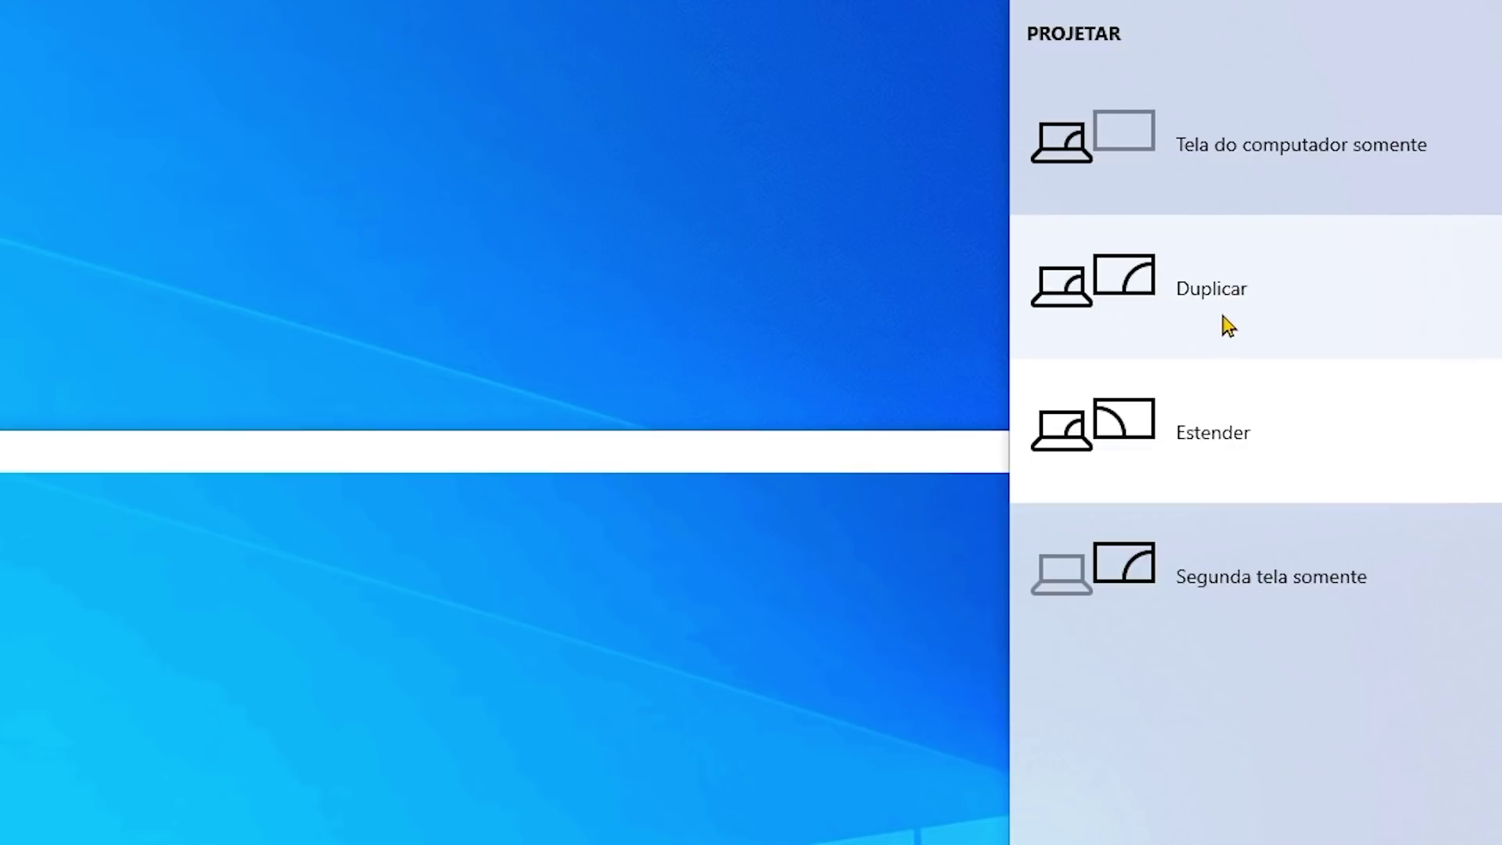
left_click(1211, 446)
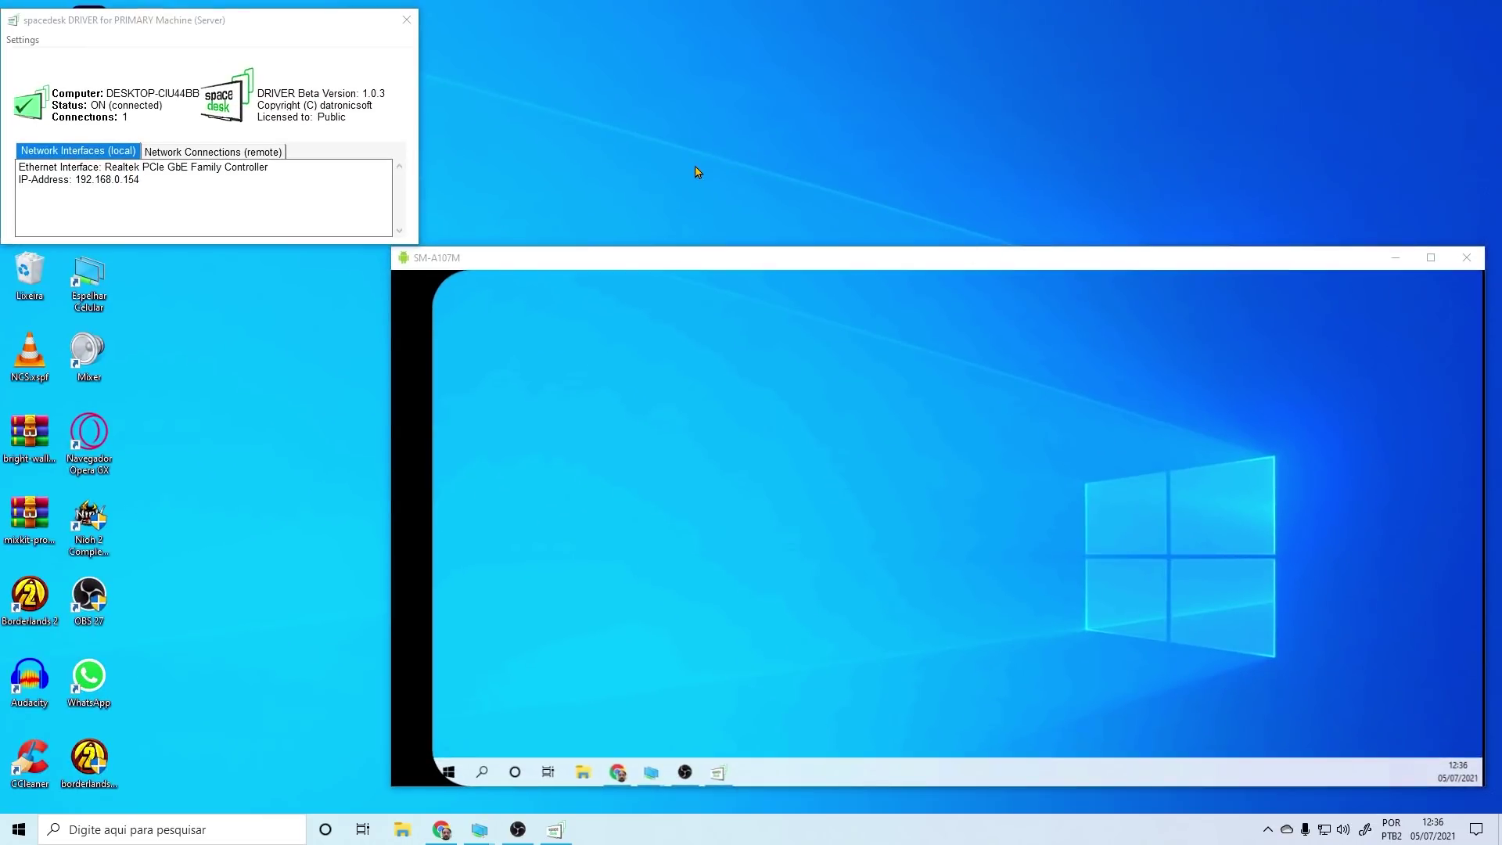
Identify the connected monitors in the Windows display settings and select display 3.
right_click(745, 79)
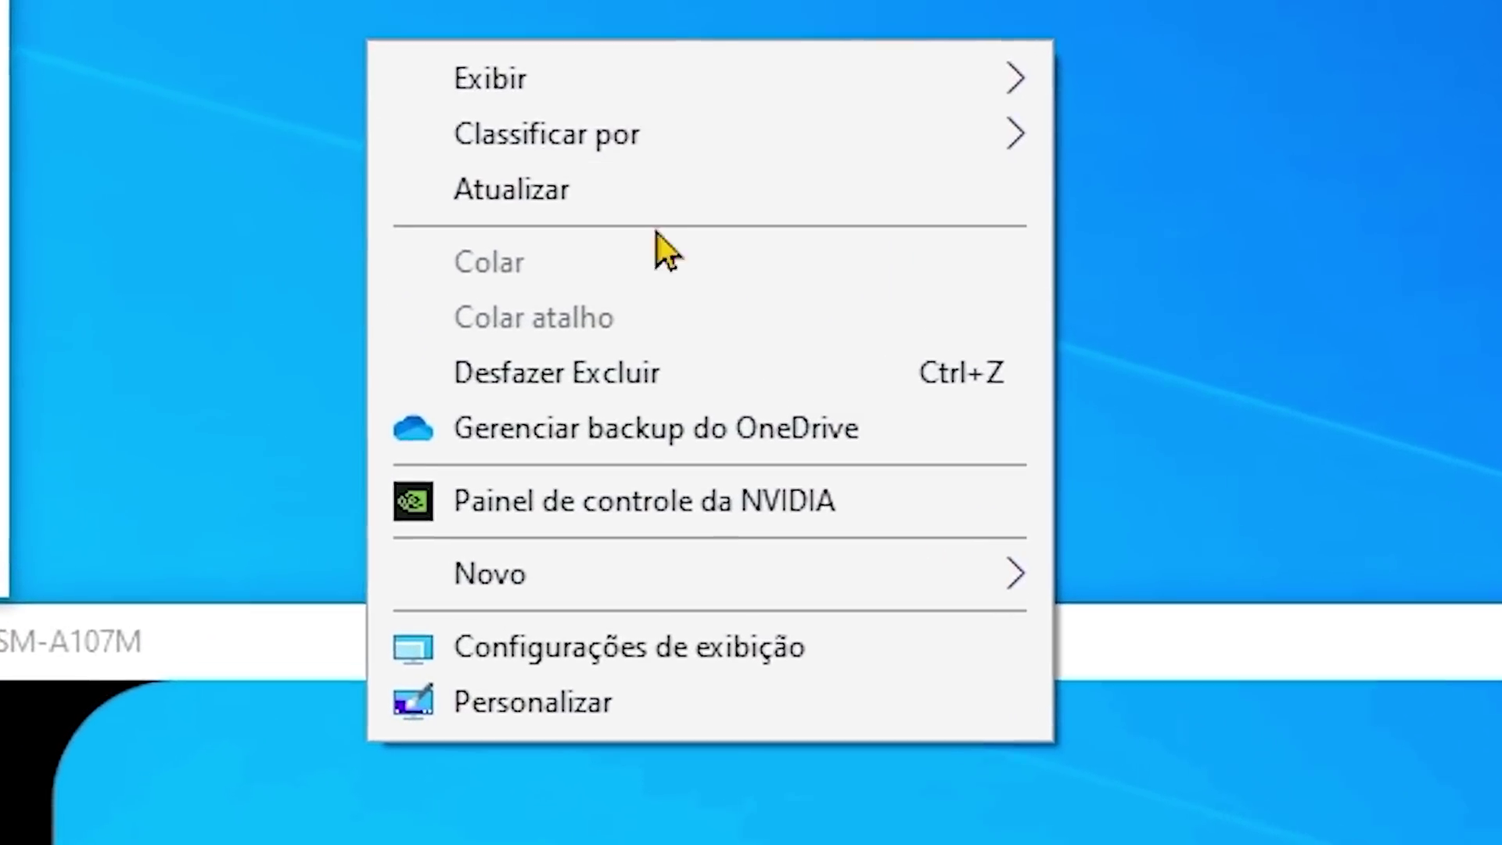
left_click(583, 713)
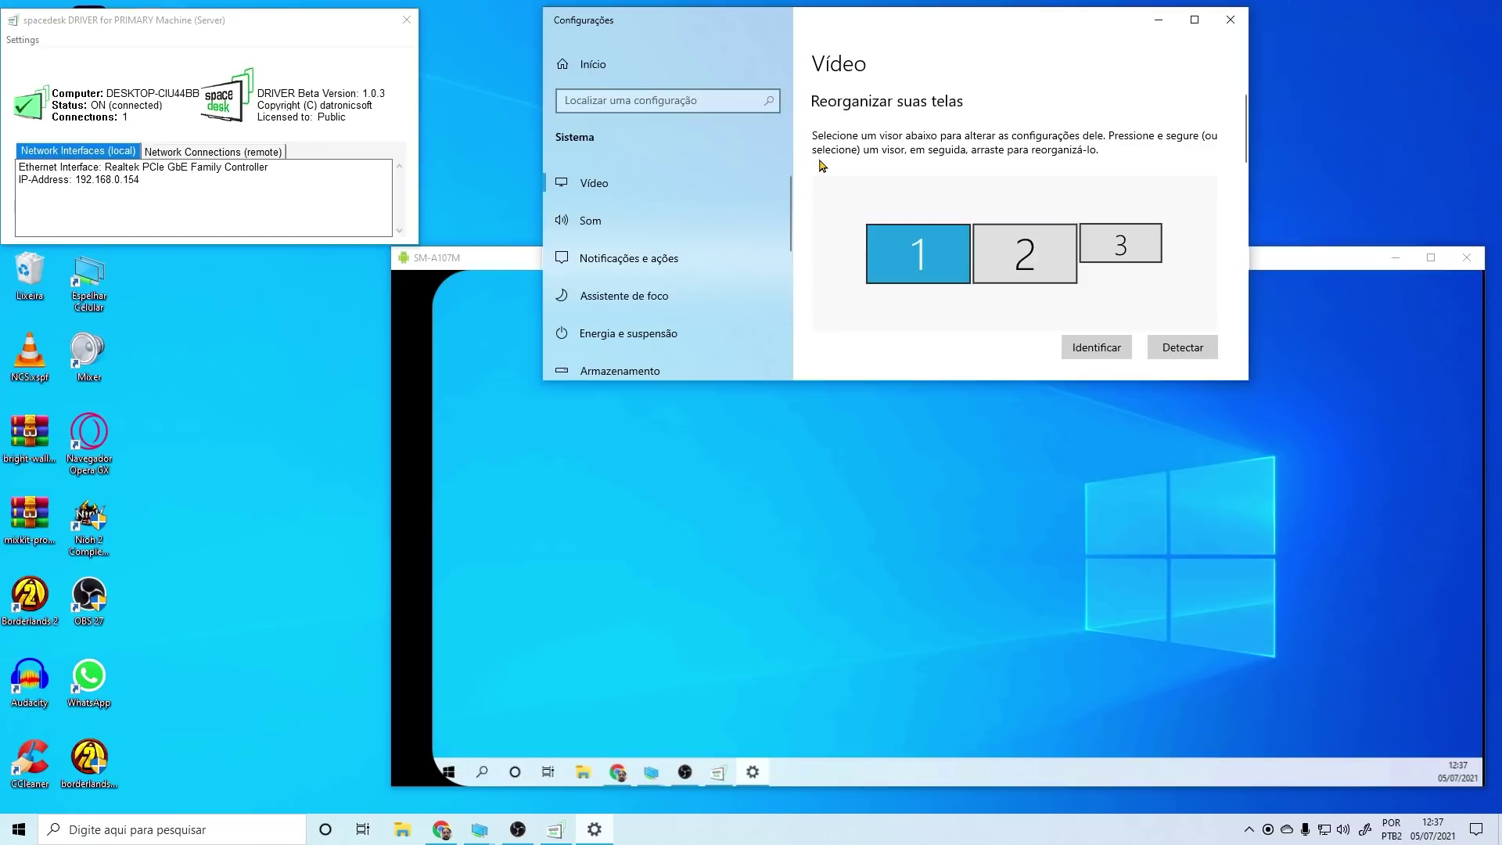
left_click(1103, 354)
left_click_drag(1119, 248, 1114, 257)
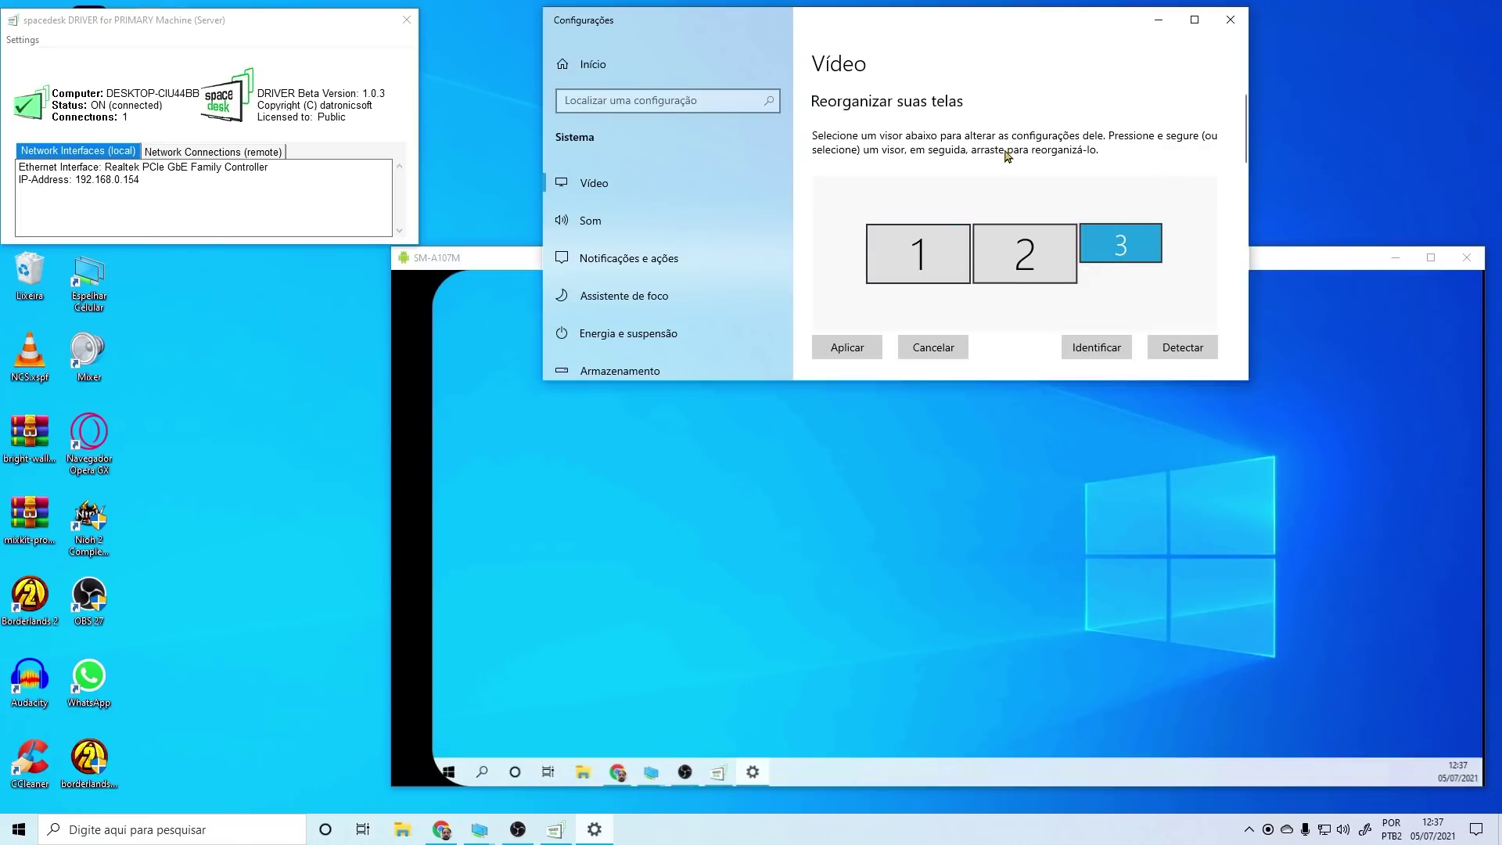
Set display 3's resolution to 1520 × 720 and close the display settings.
left_click_drag(1248, 157, 1225, 265)
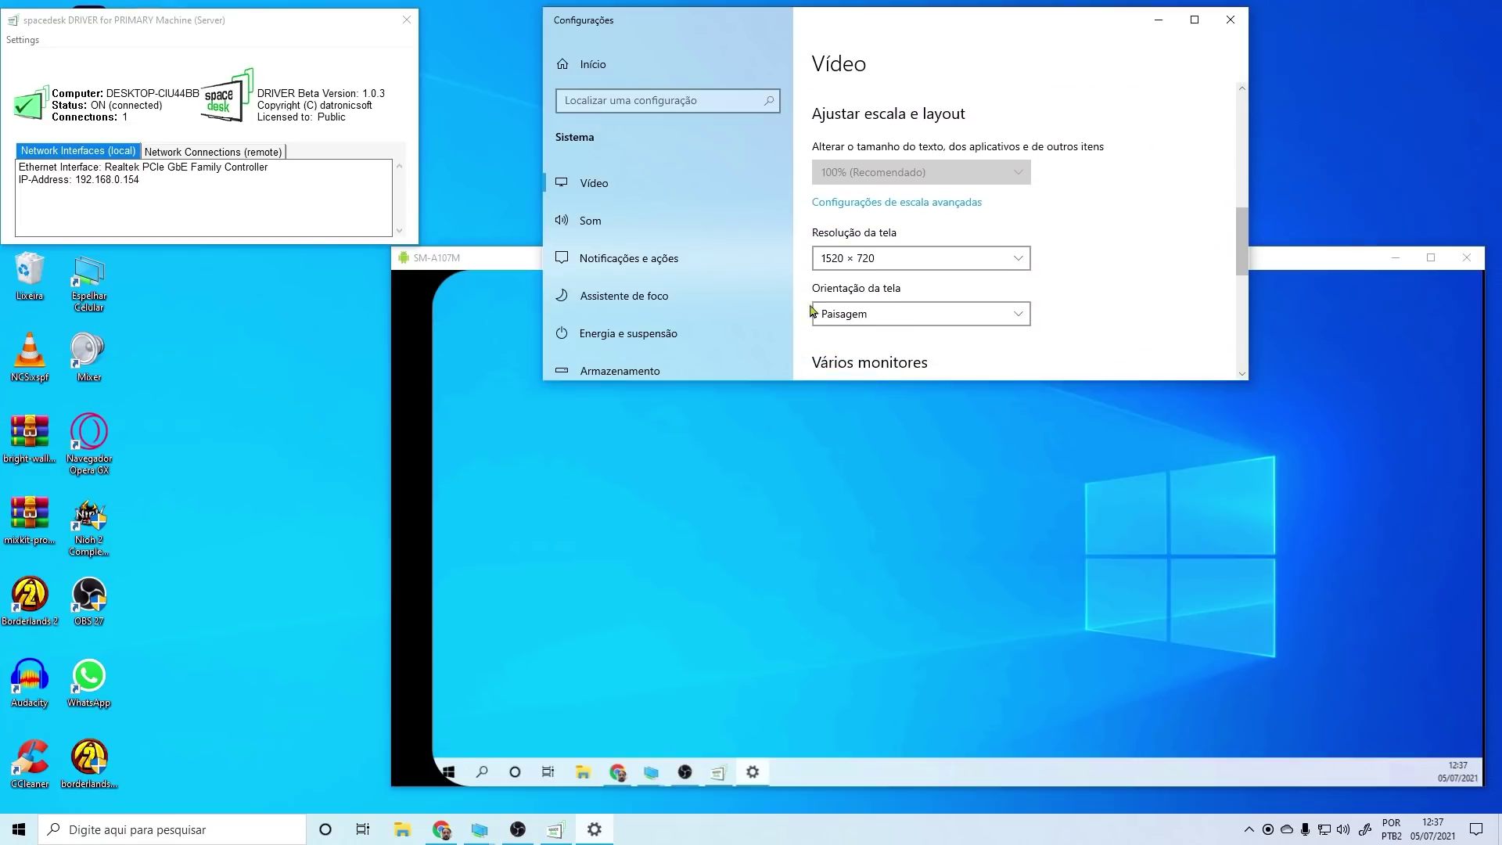
left_click(885, 263)
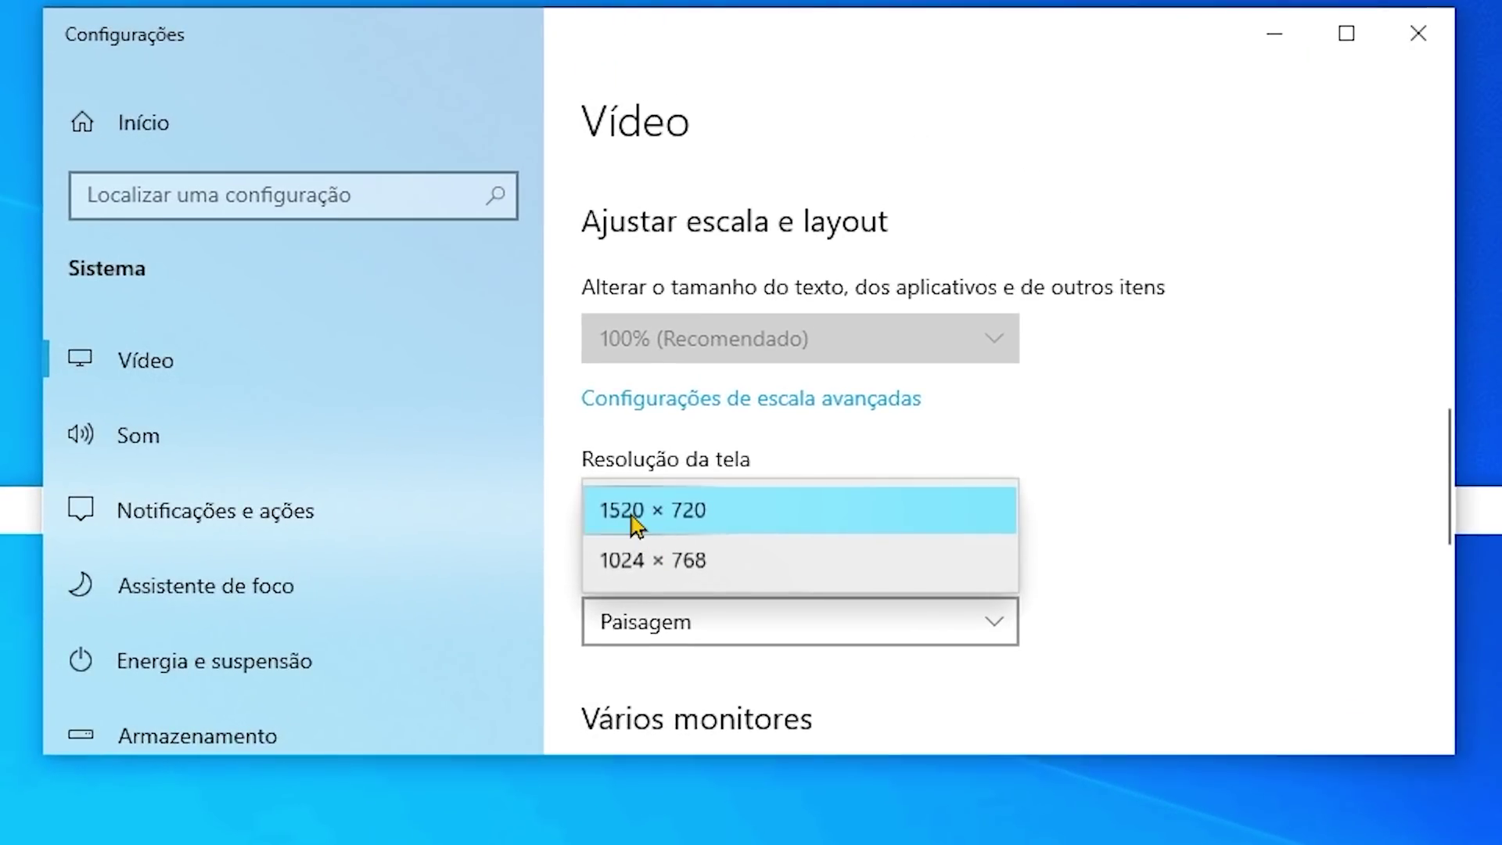
left_click(750, 522)
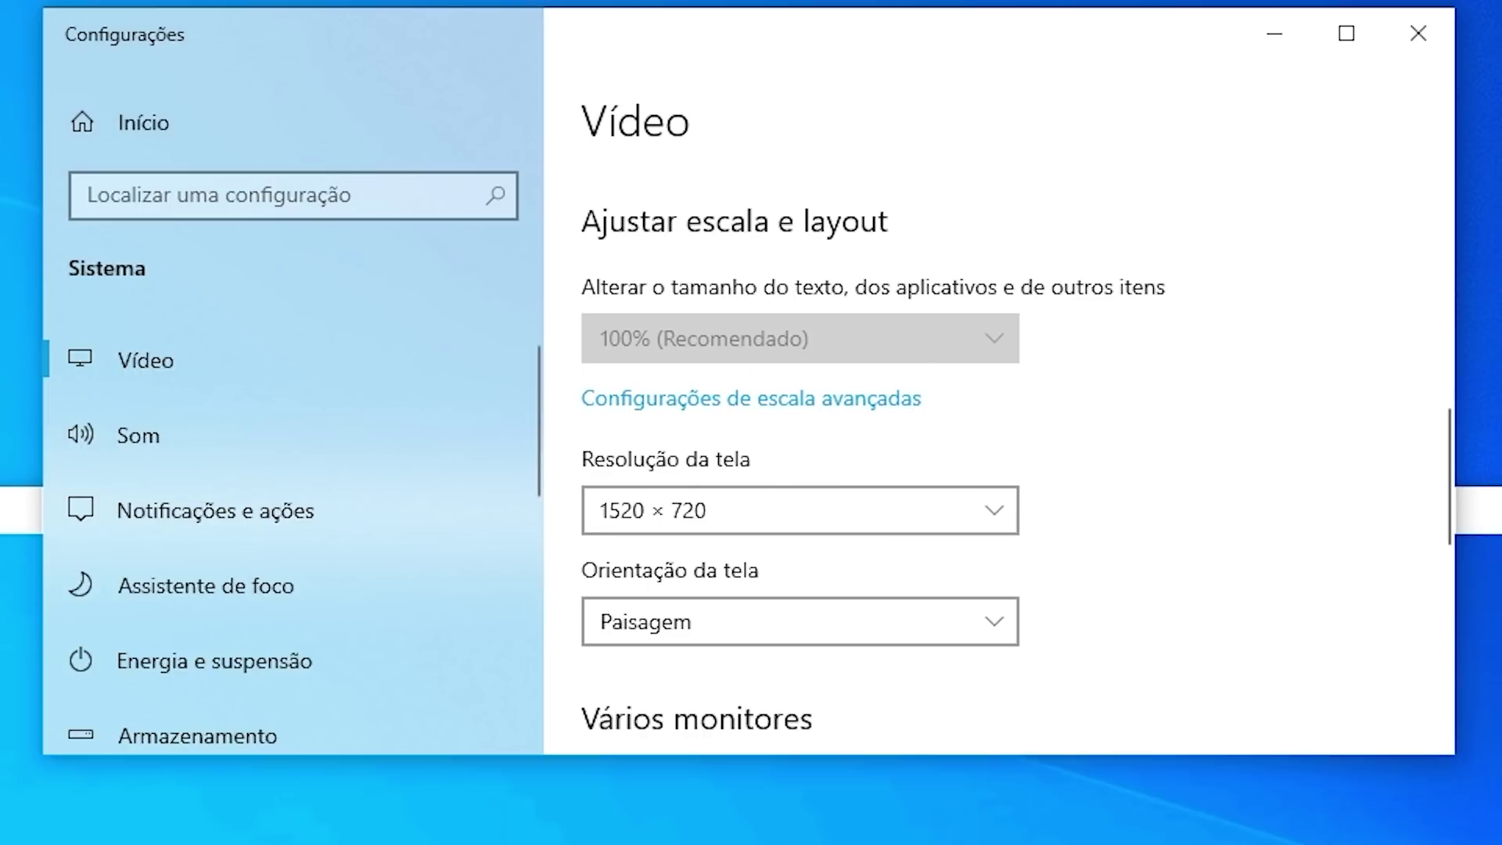
left_click(1419, 35)
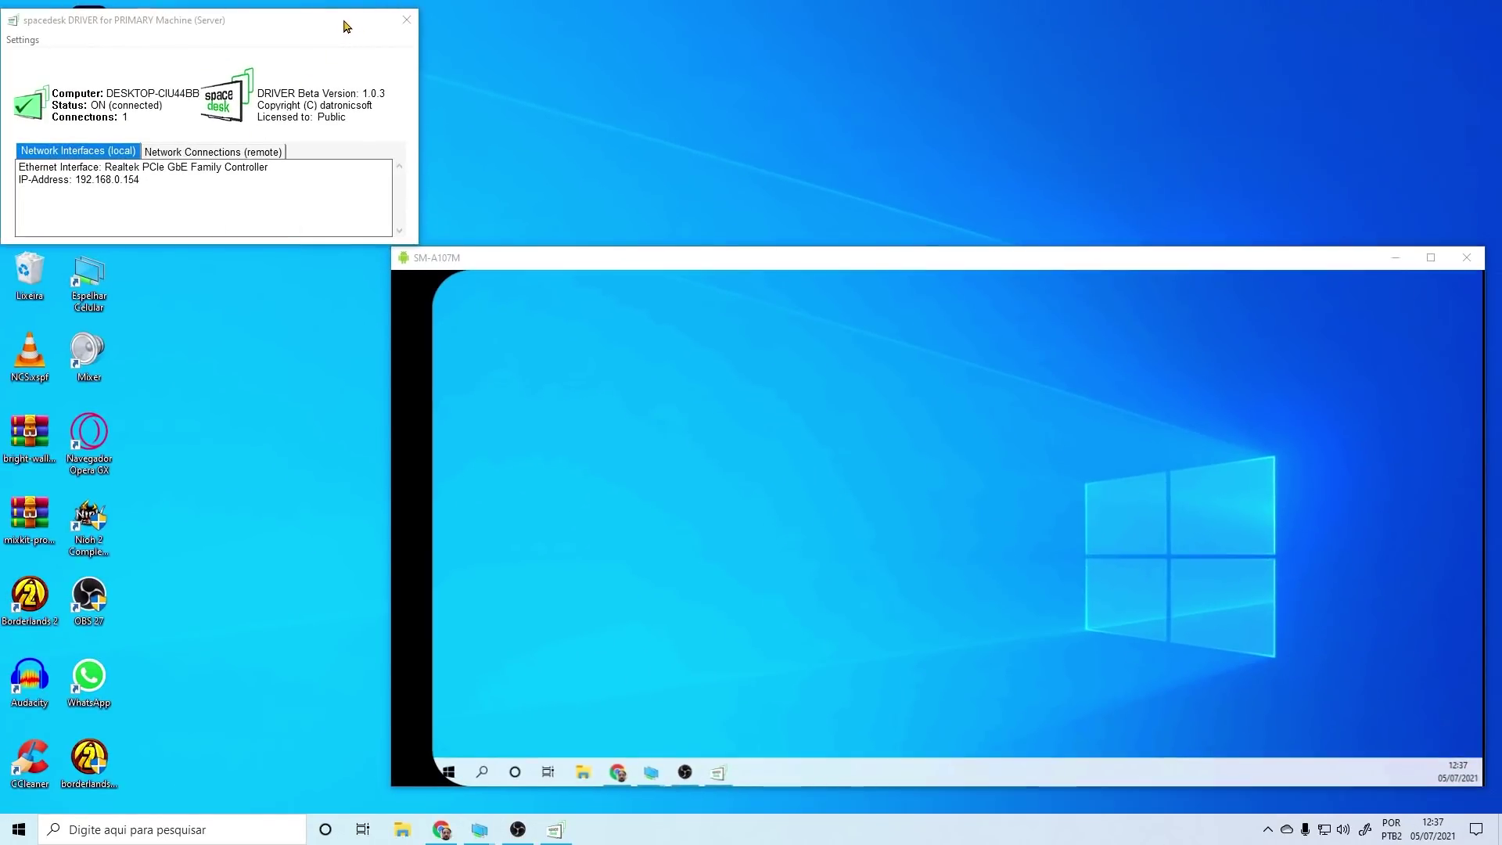
Rearrange the spacedesk server window above the mirrored phone window, leaving the desktop shortcuts uncovered.
left_click_drag(344, 26, 984, 18)
left_click_drag(813, 243, 892, 284)
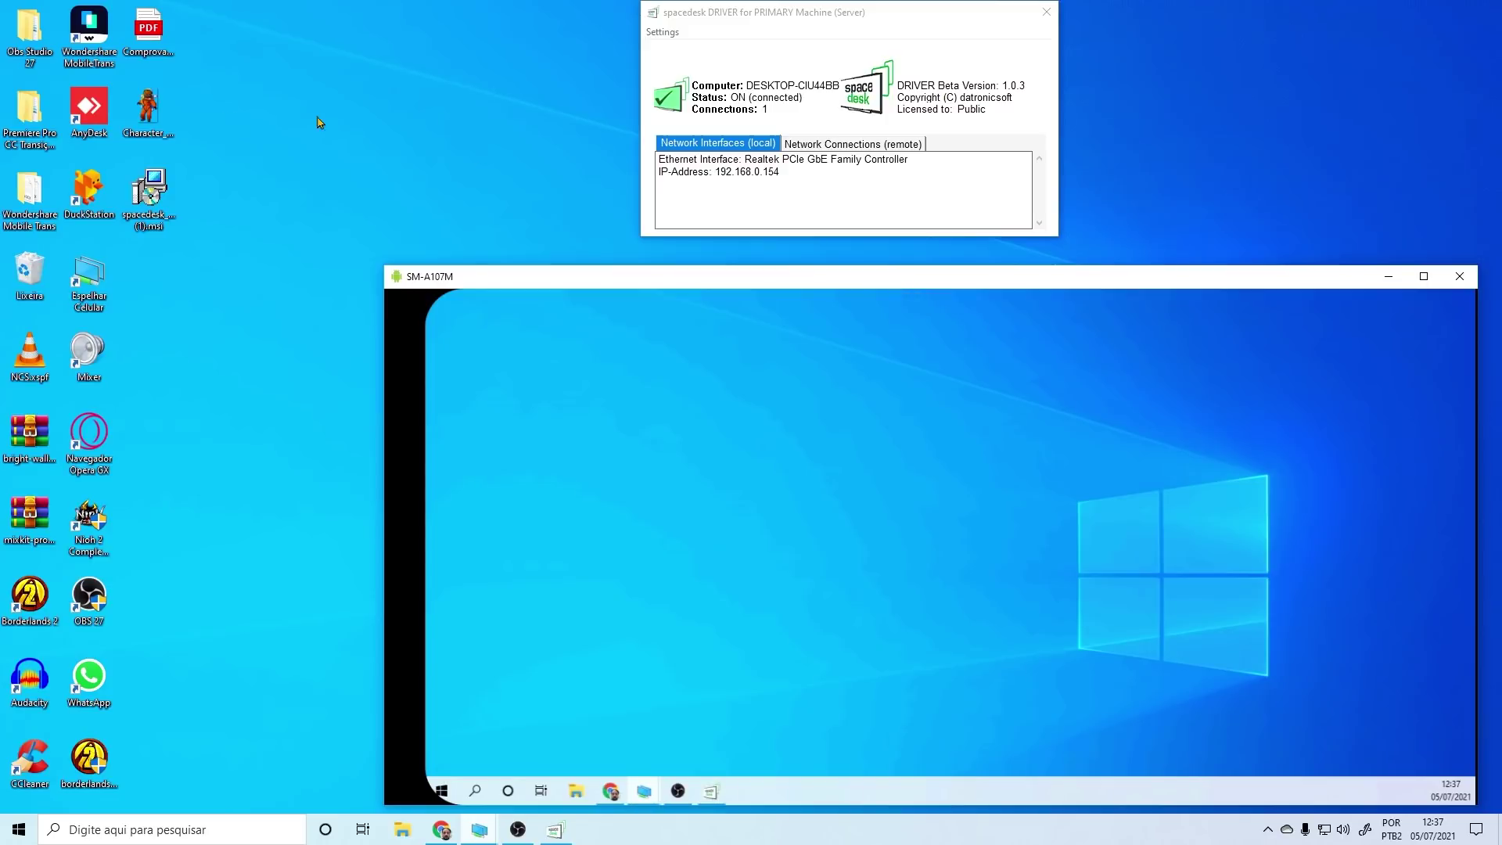
left_click_drag(1001, 14, 829, 42)
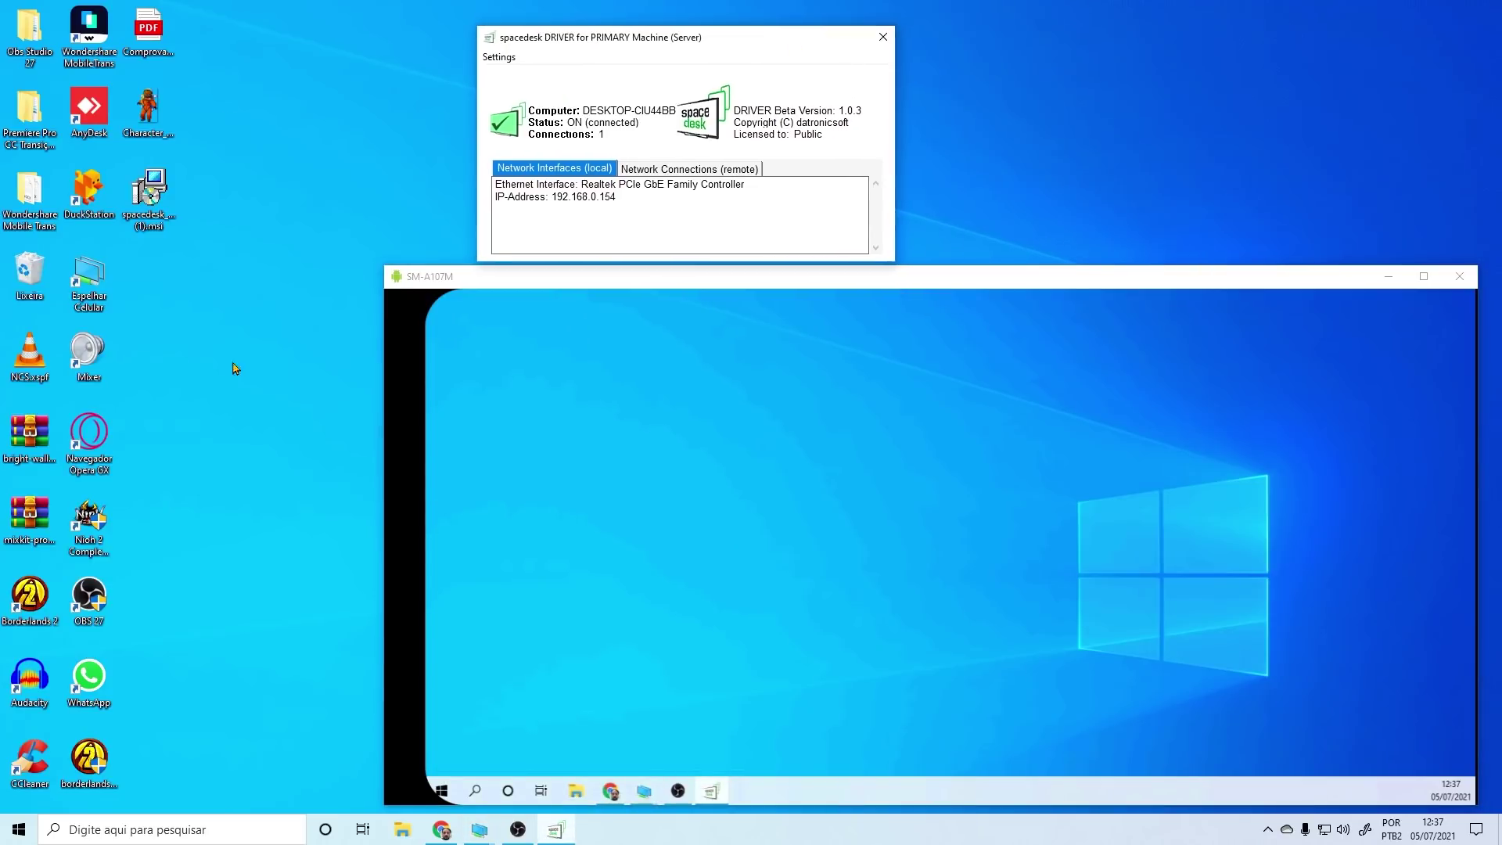
Open OBS 27 from the desktop and move its window onto the phone's extended display, filling that screen.
double_click(84, 589)
left_click_drag(236, 249, 1501, 199)
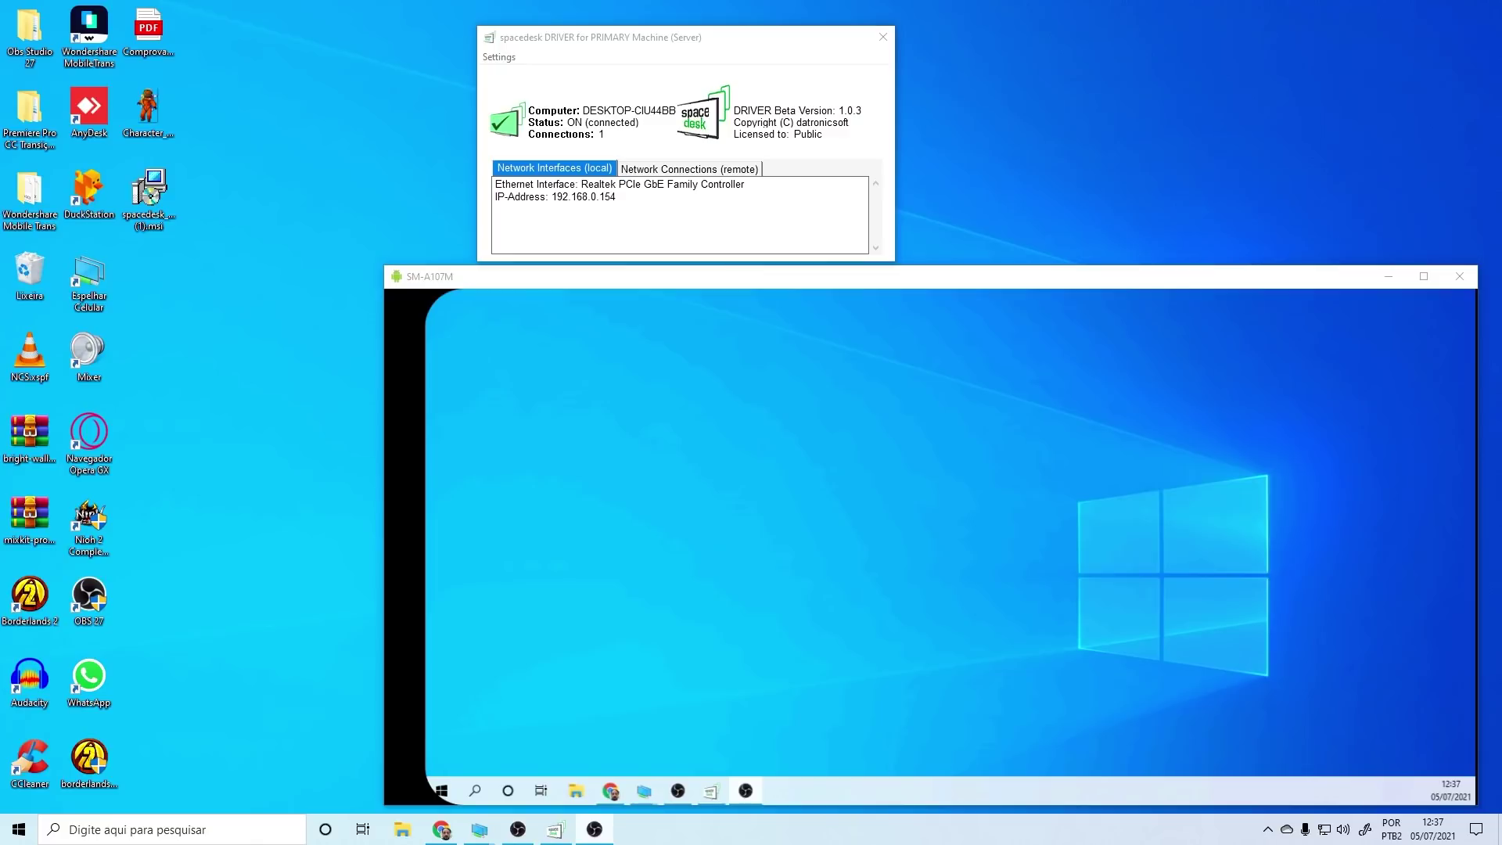
left_click_drag(427, 438, 763, 339)
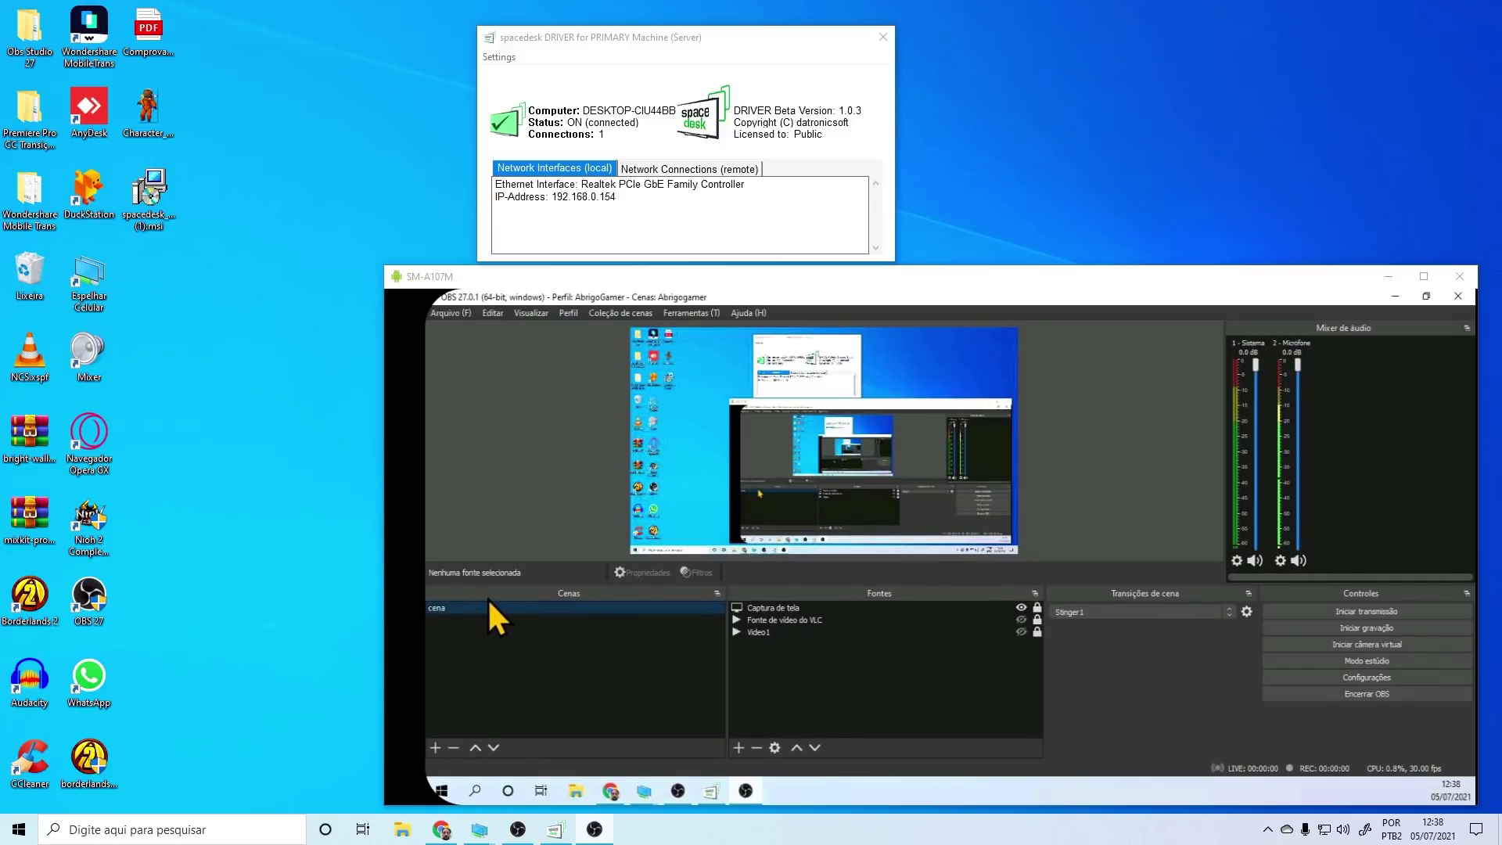
Add a new OBS scene, keeping the suggested name Cena 2.
right_click(482, 655)
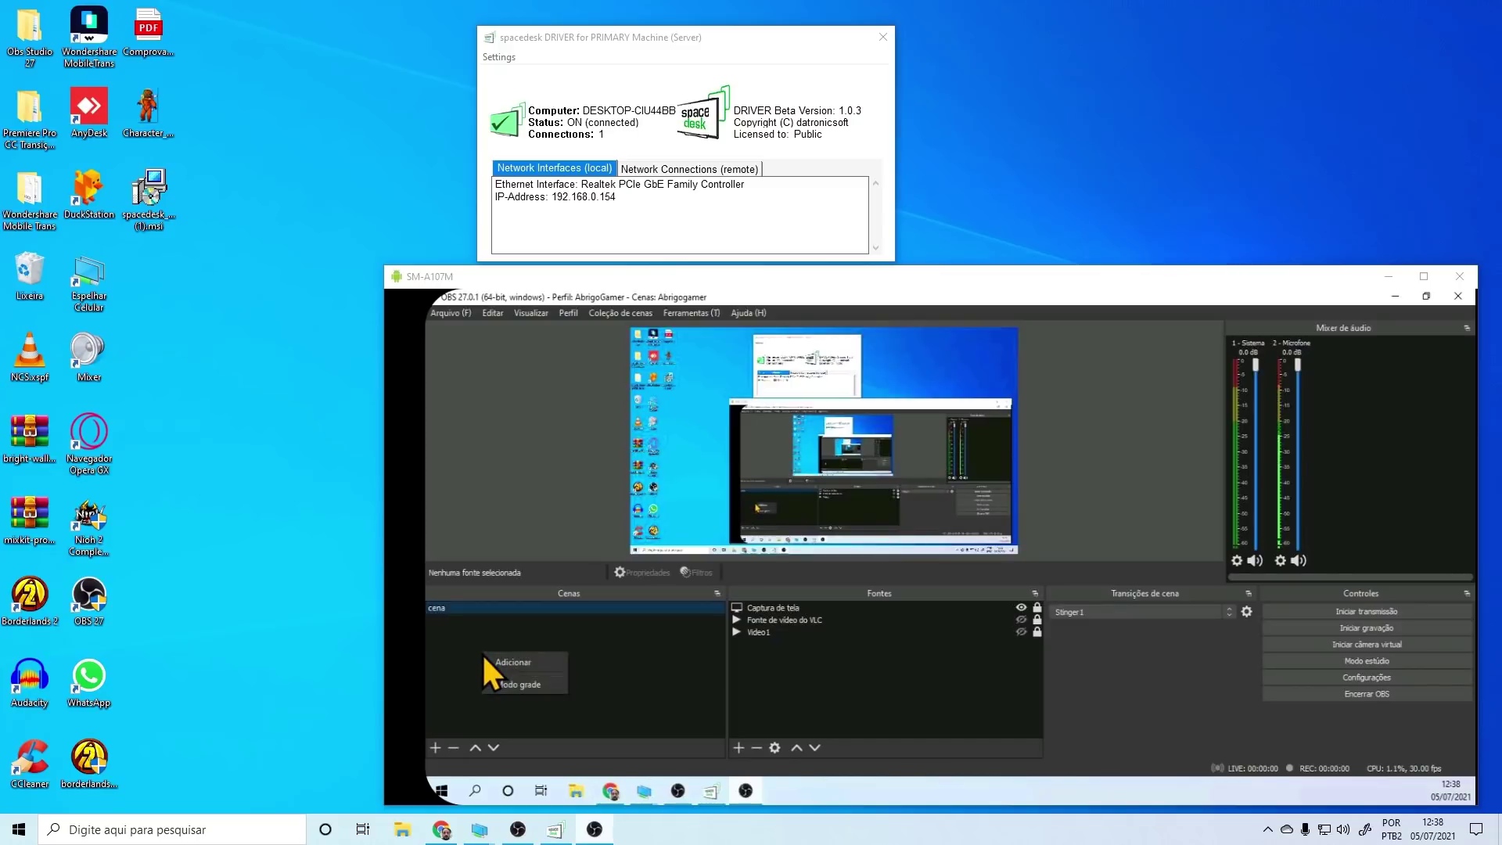
left_click(542, 667)
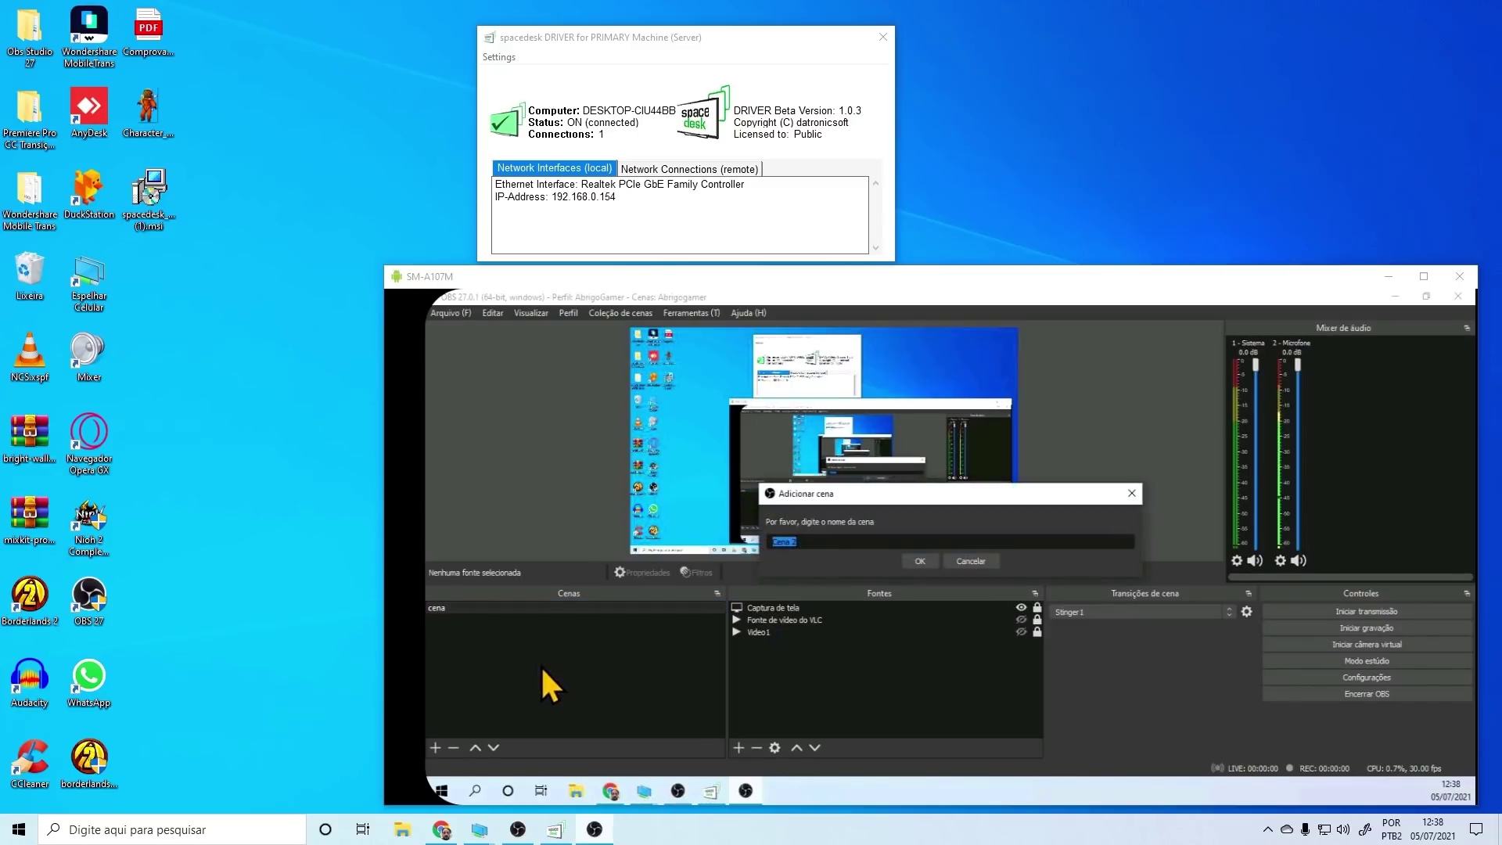
key("Return")
Add a Fonte de cor source to Cena 2 with its default name, colour and 1920 × 1080 size.
right_click(867, 640)
mouse_move(892, 643)
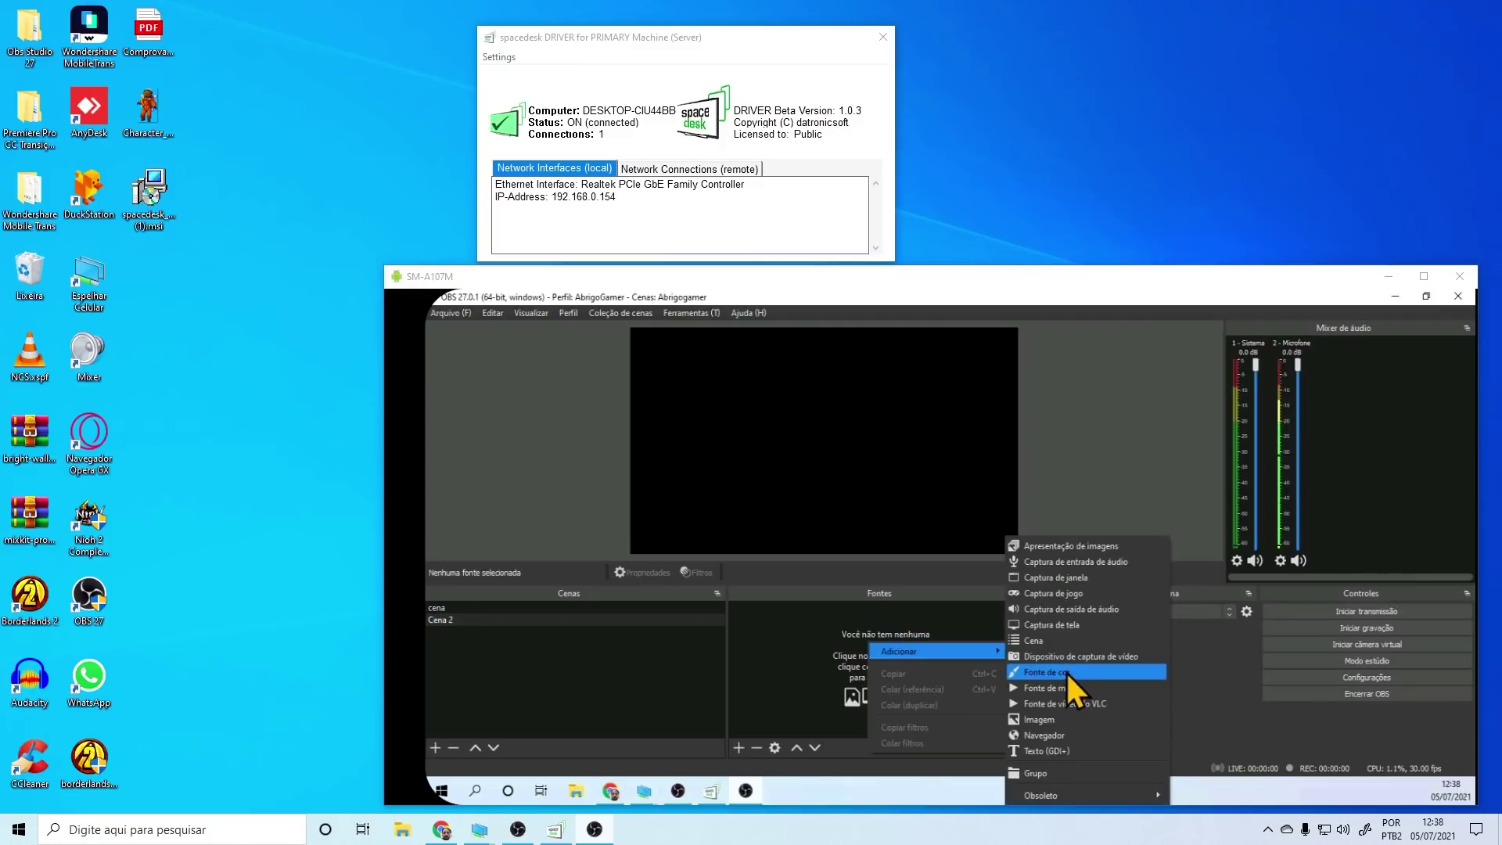
left_click(1066, 669)
left_click(986, 636)
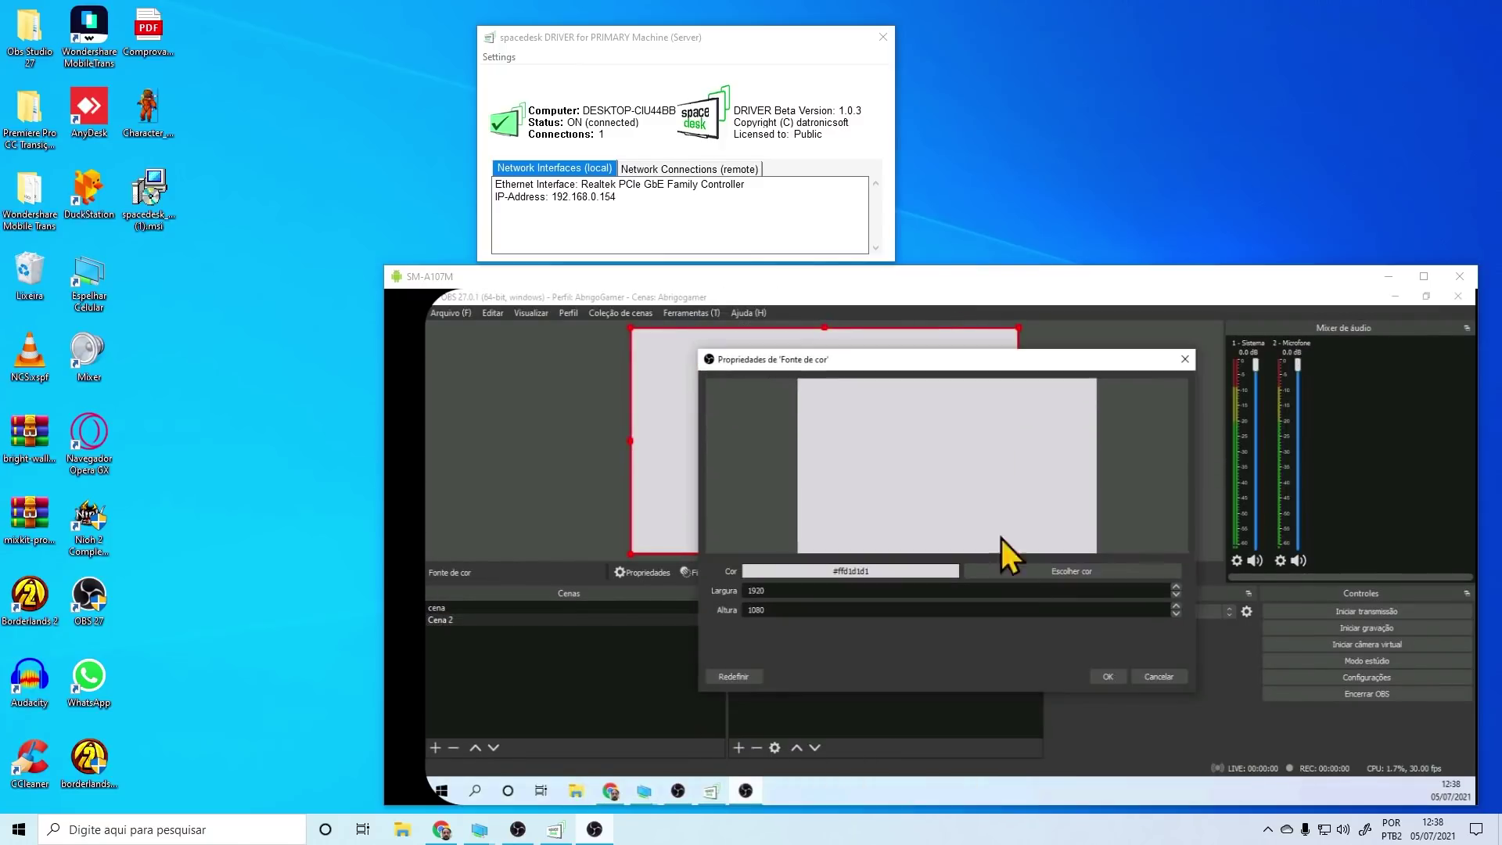
left_click(1102, 678)
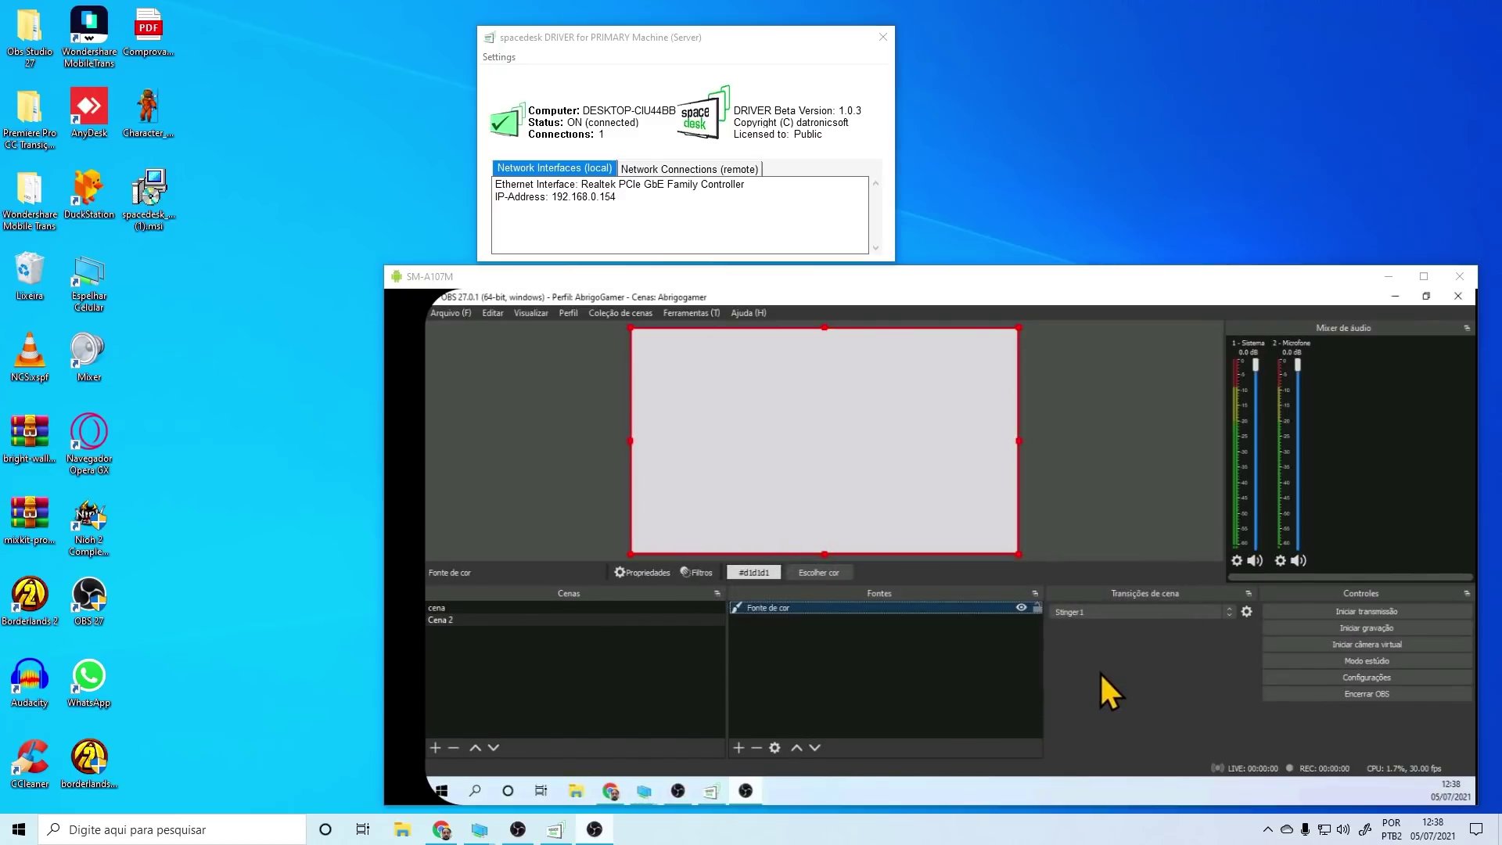
Switch the OBS scene list to Modo grade and alternate between cena and Cena 2, ending on cena.
right_click(493, 658)
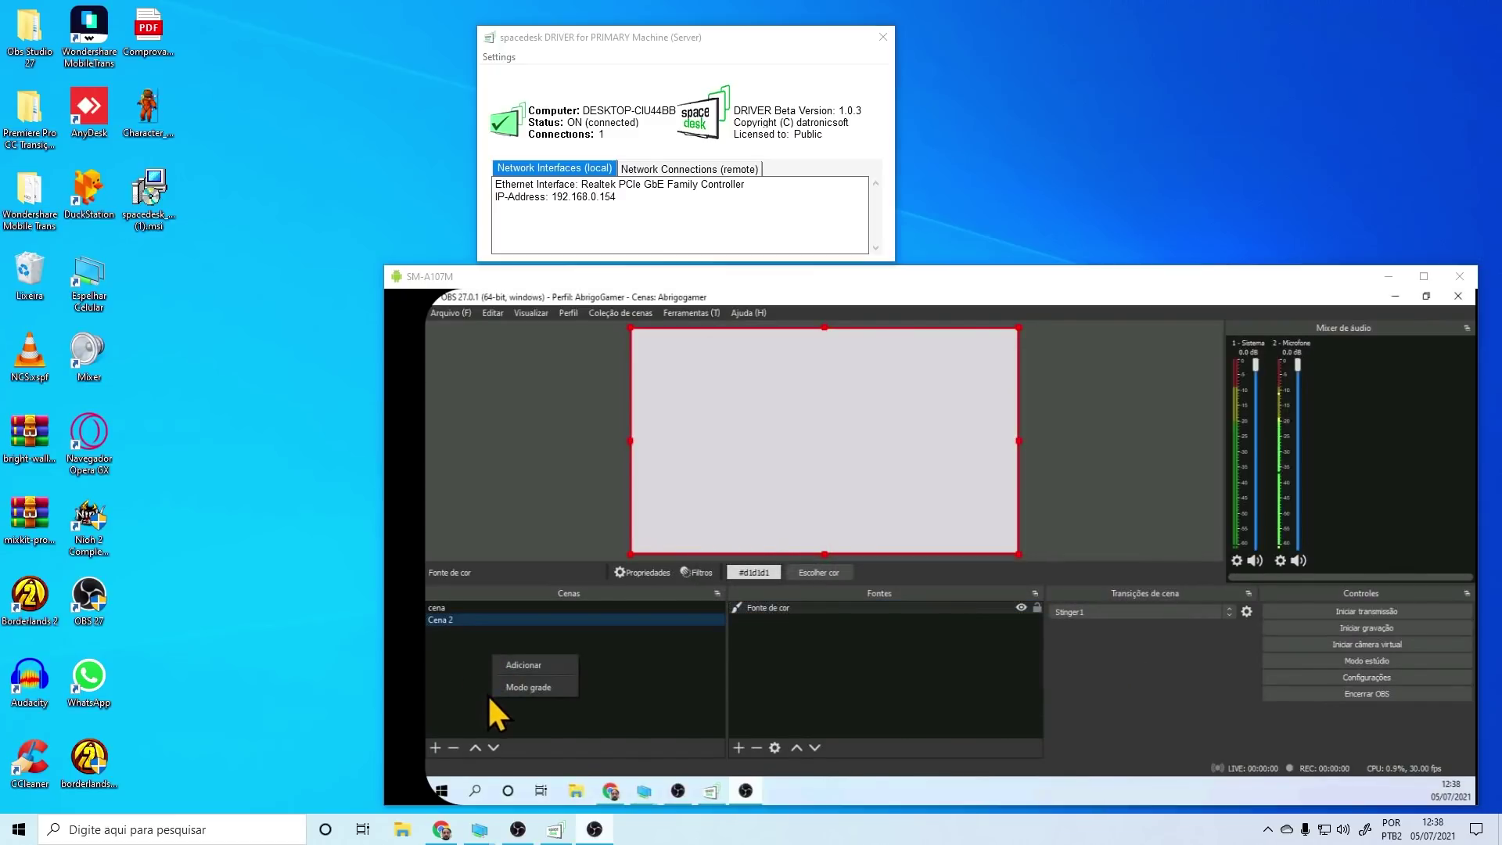
left_click(519, 687)
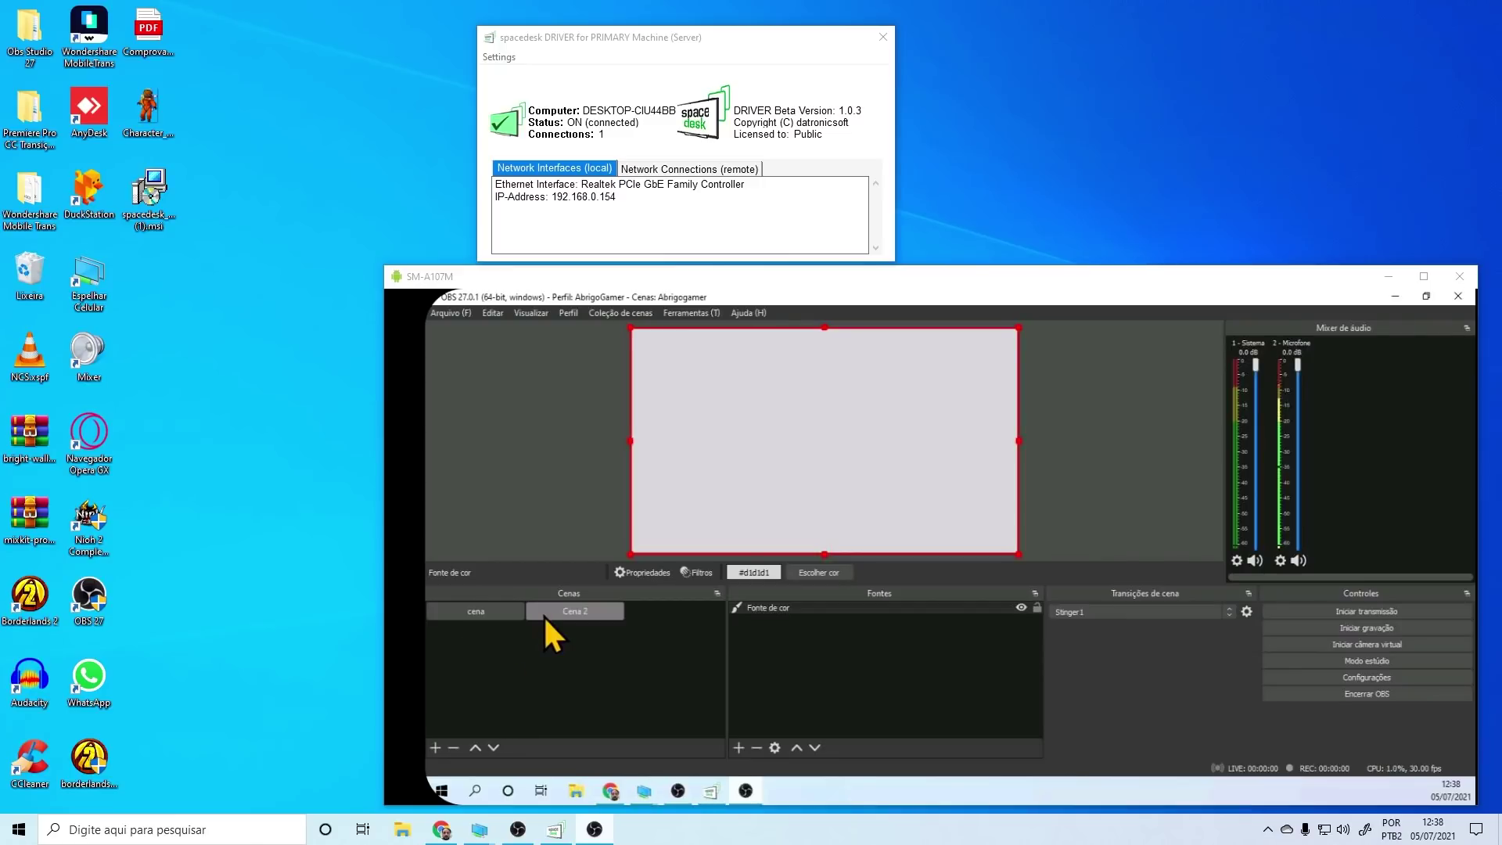
left_click(468, 610)
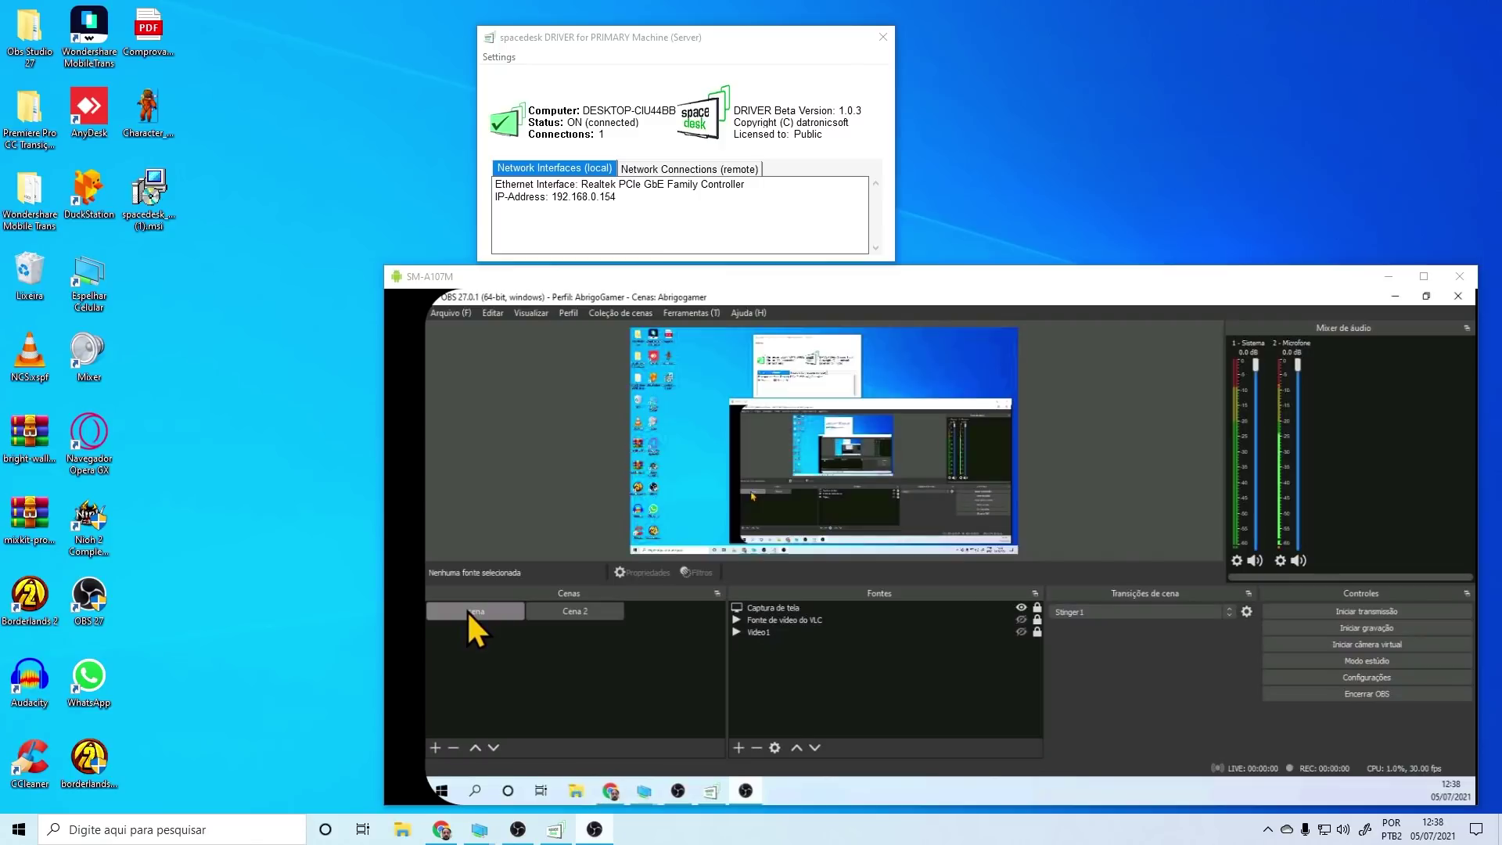
left_click(576, 608)
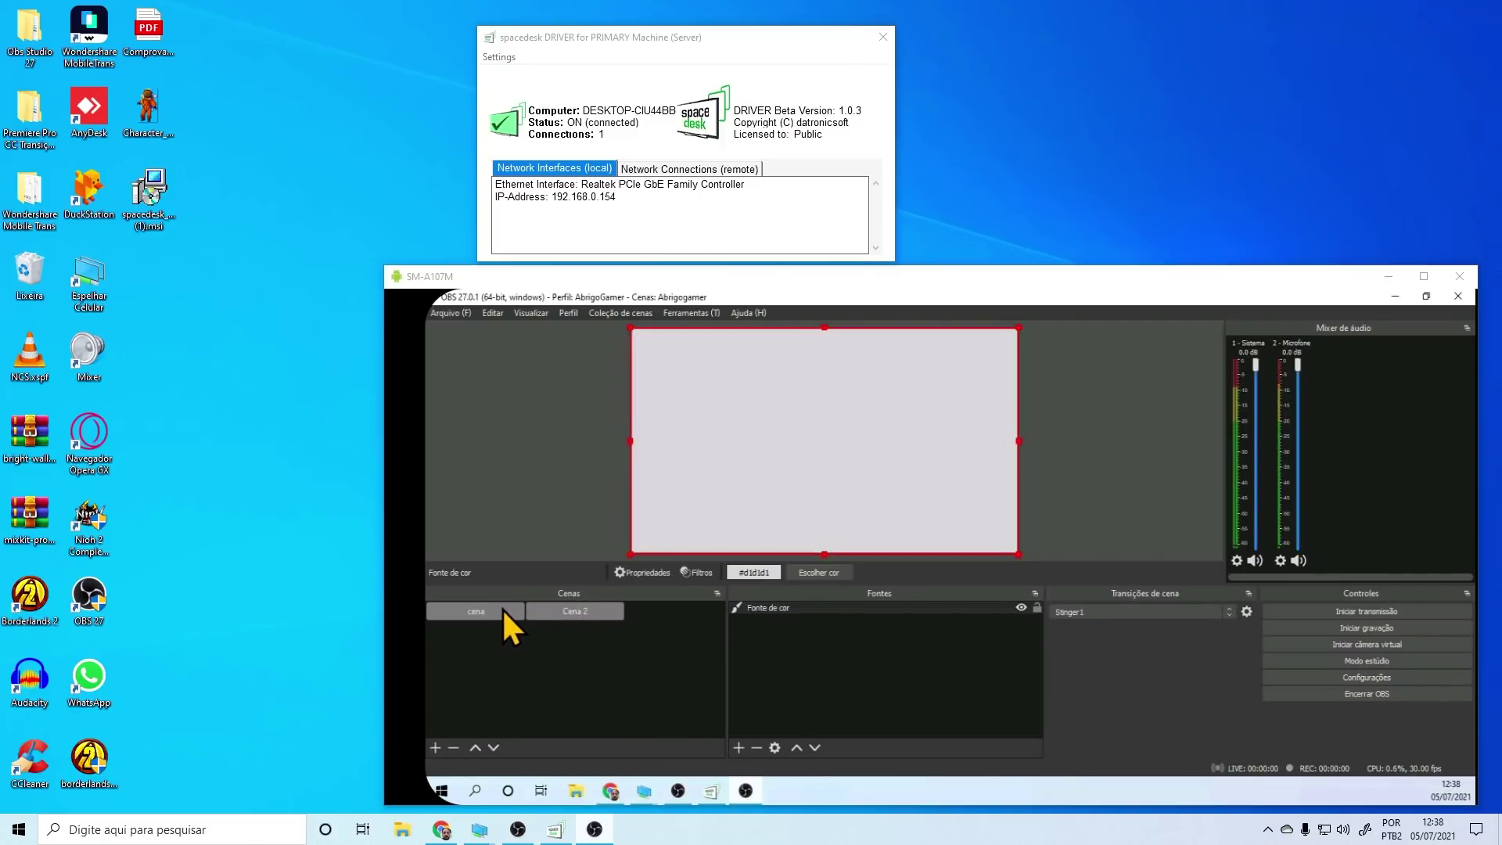
left_click(480, 608)
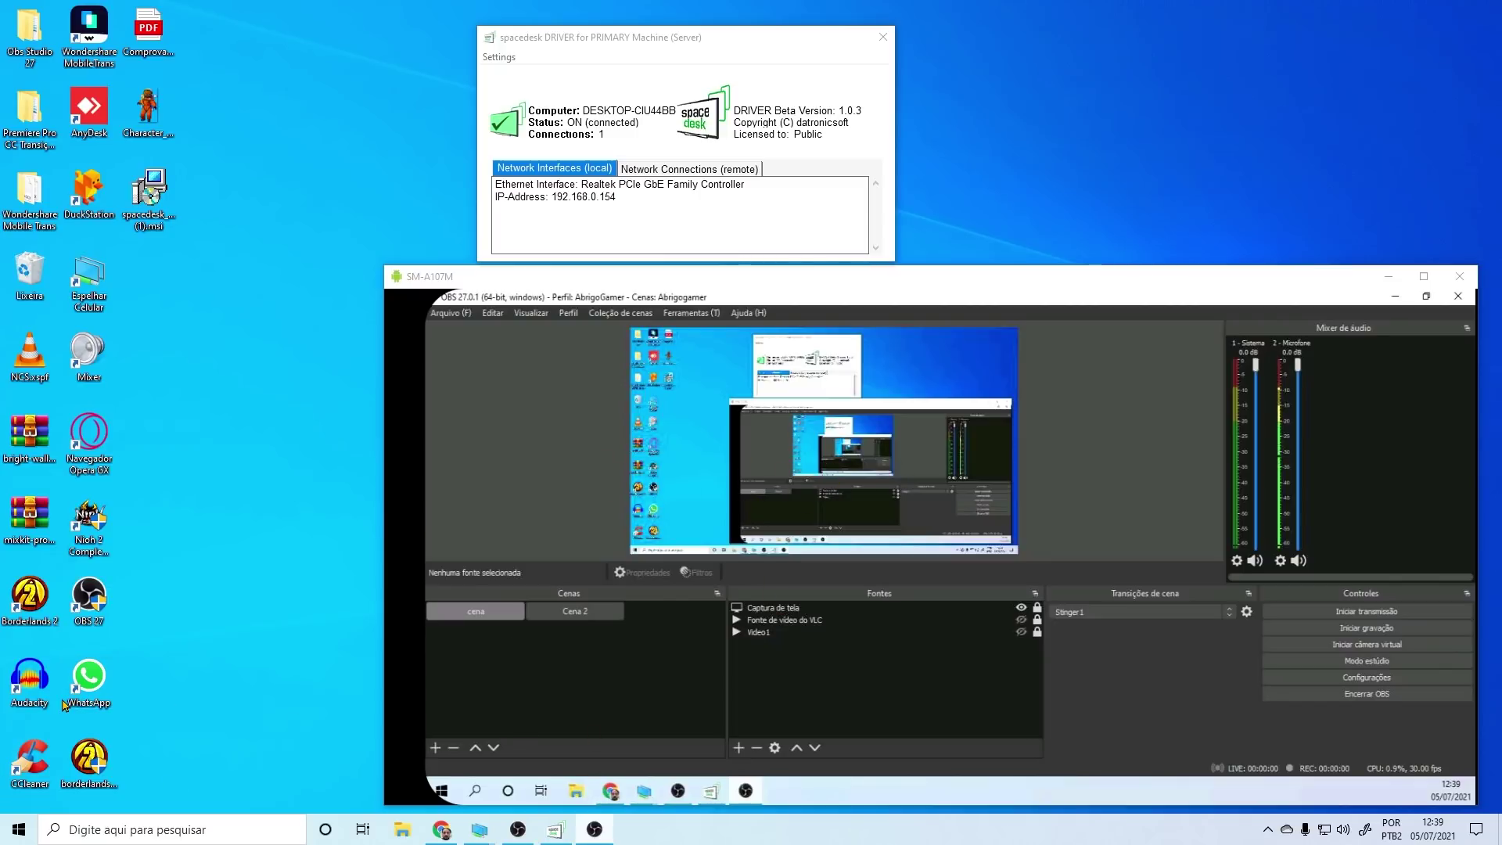
Move the mirrored phone window aside, open and close the Start menu repeatedly to check the phone display's delay, and move the window back.
left_click(17, 834)
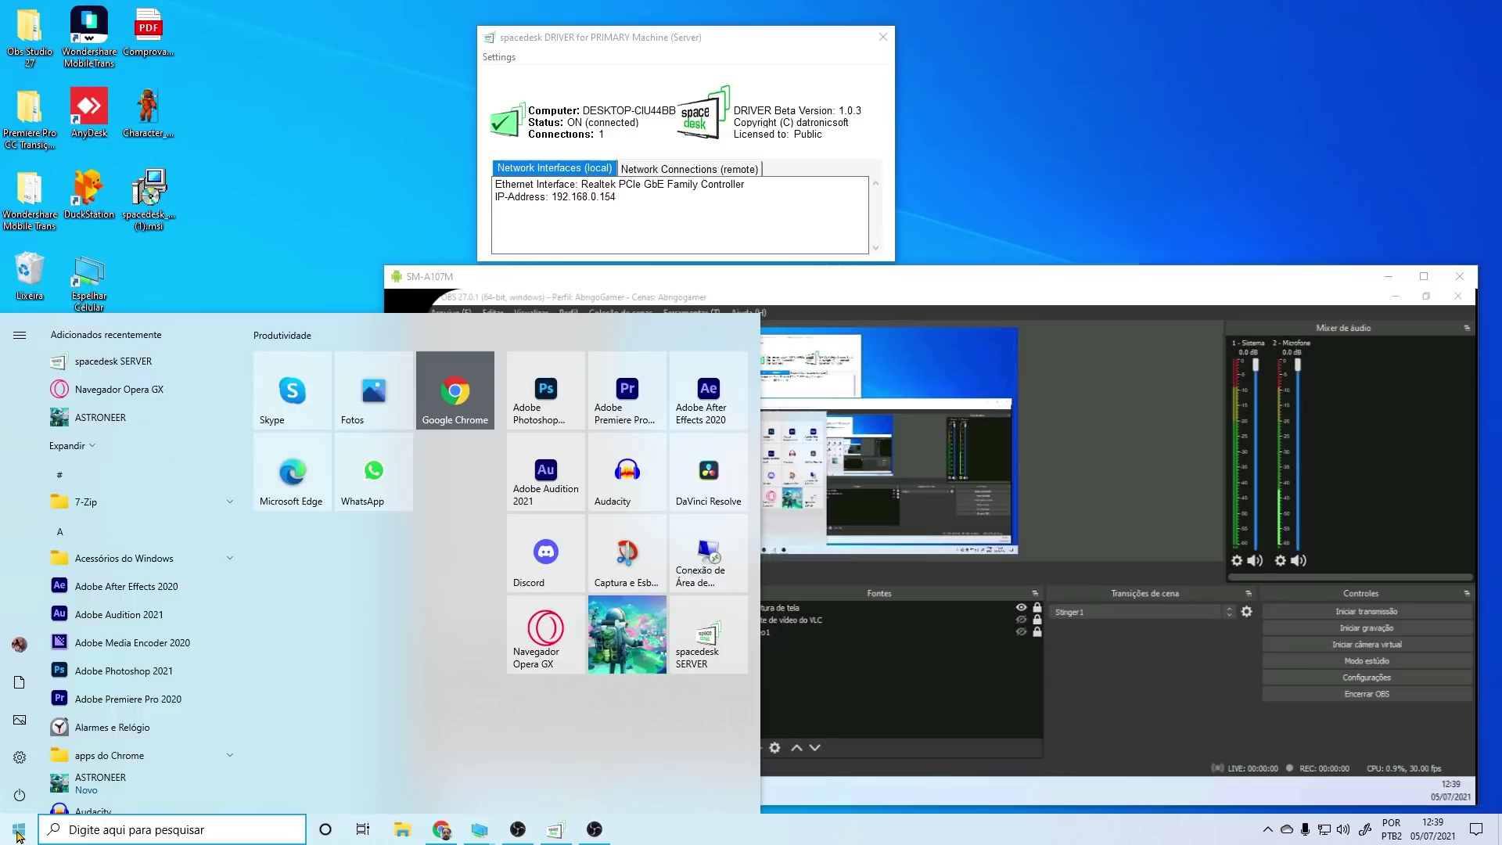
left_click(17, 834)
left_click_drag(642, 279, 1003, 196)
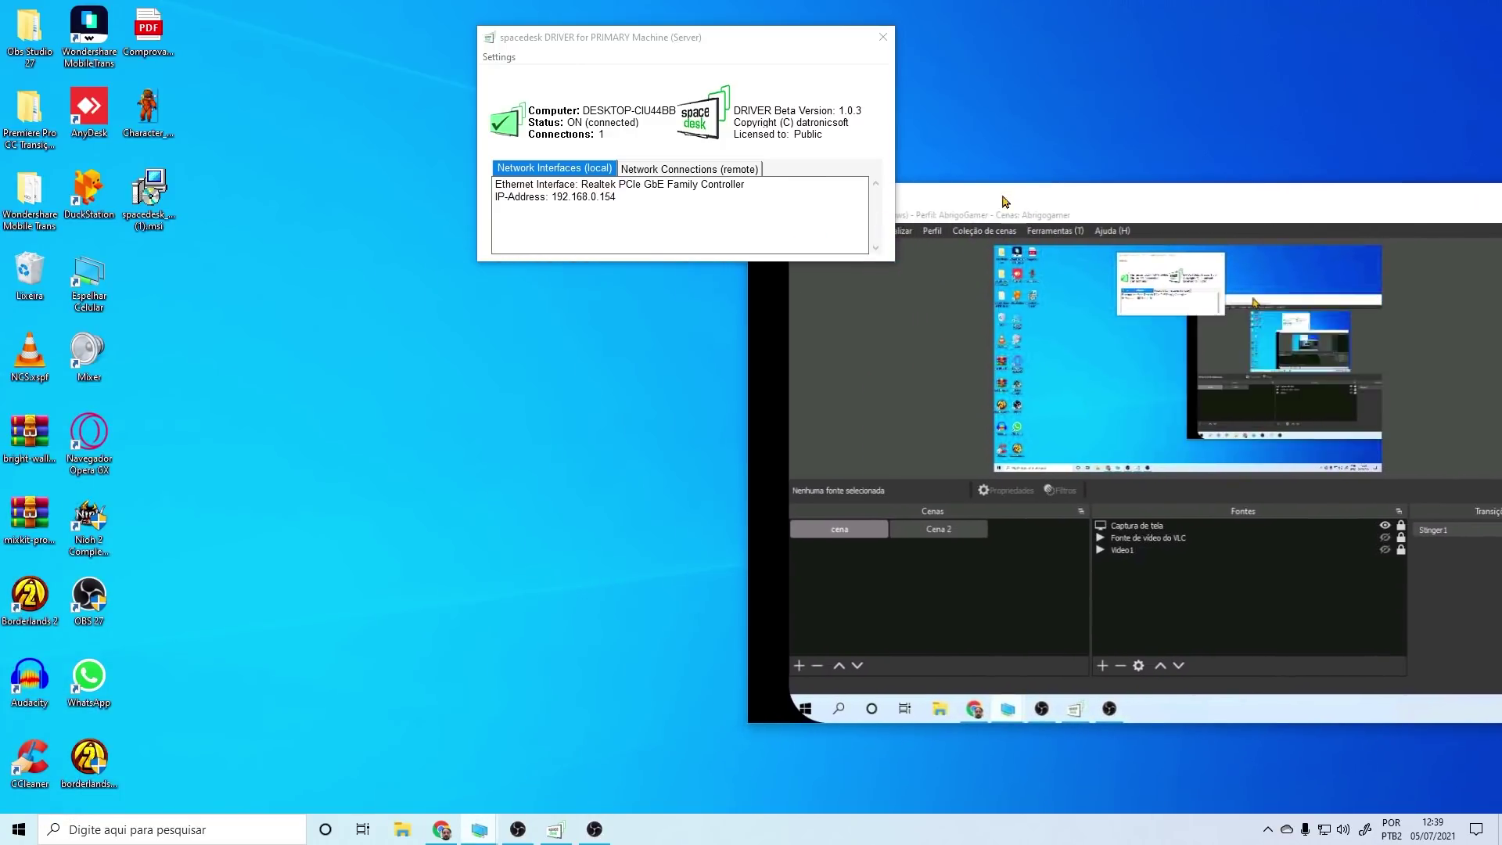
left_click(19, 830)
left_click(19, 829)
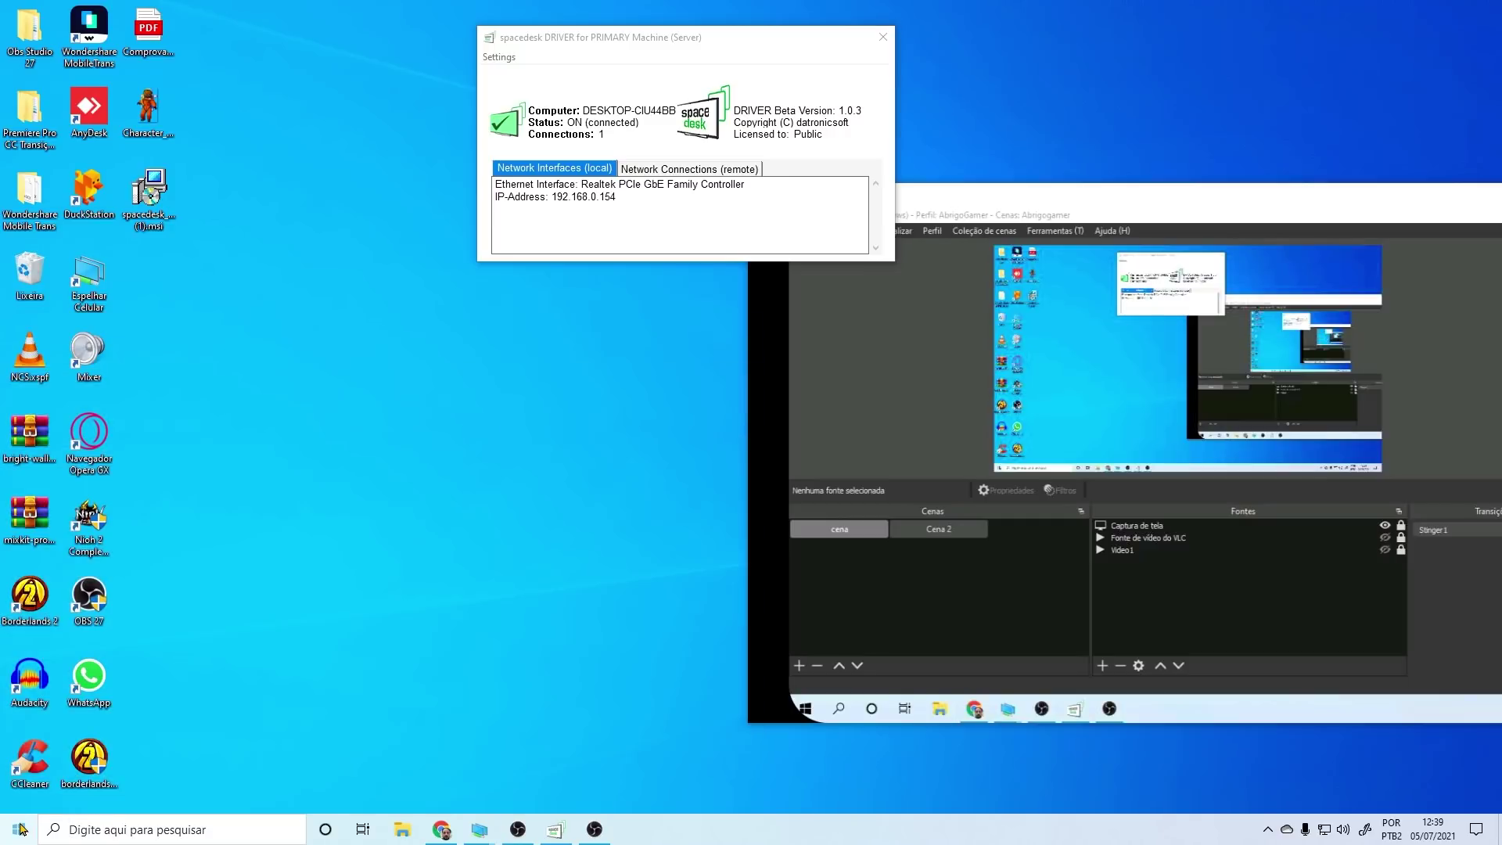
left_click(19, 829)
left_click(20, 830)
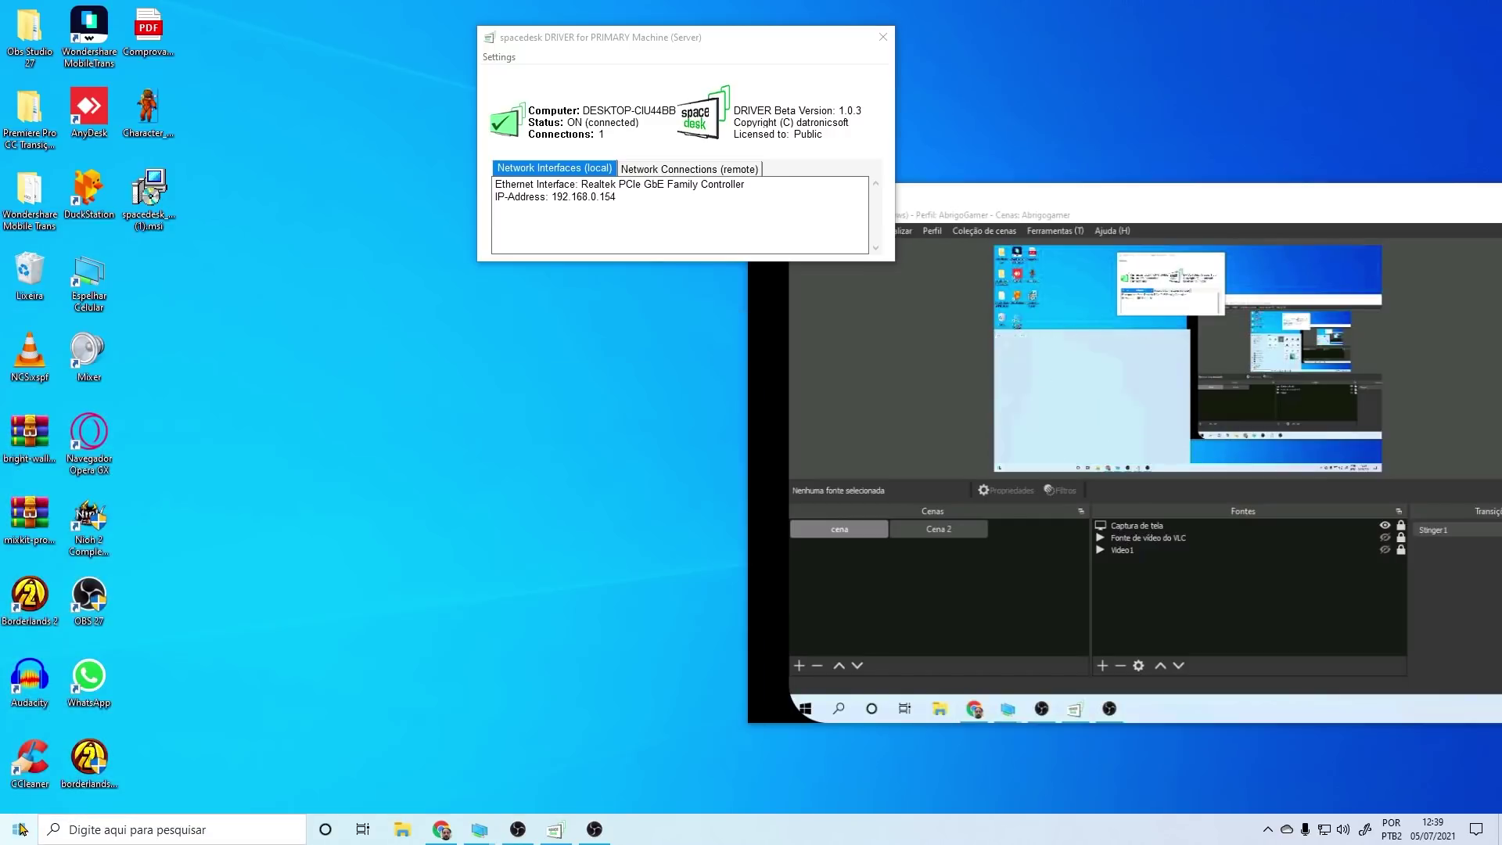
left_click(19, 829)
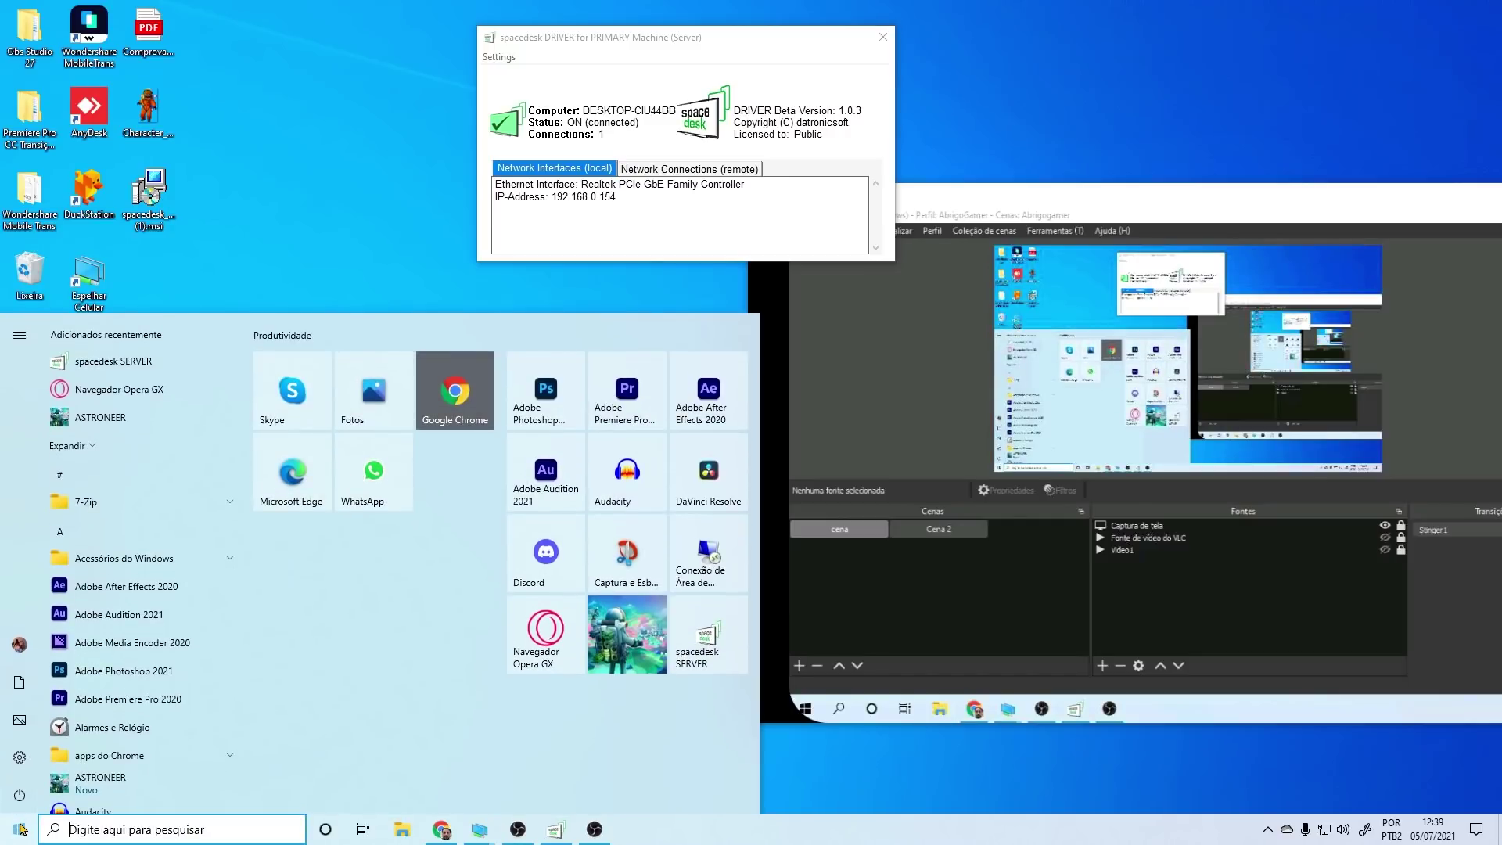
left_click(19, 829)
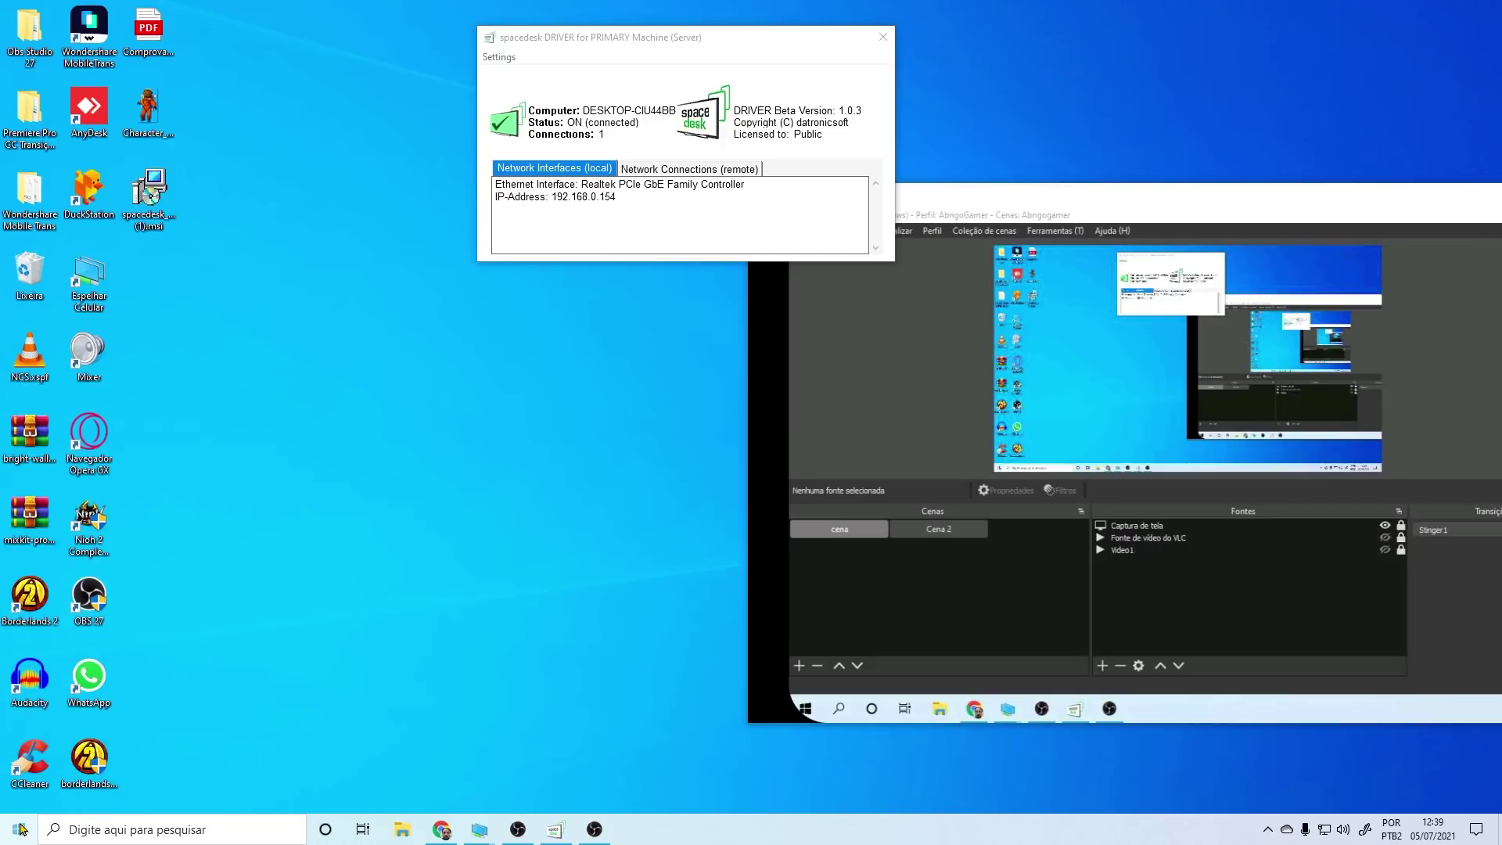
left_click(19, 830)
left_click(19, 829)
left_click_drag(1125, 204, 780, 281)
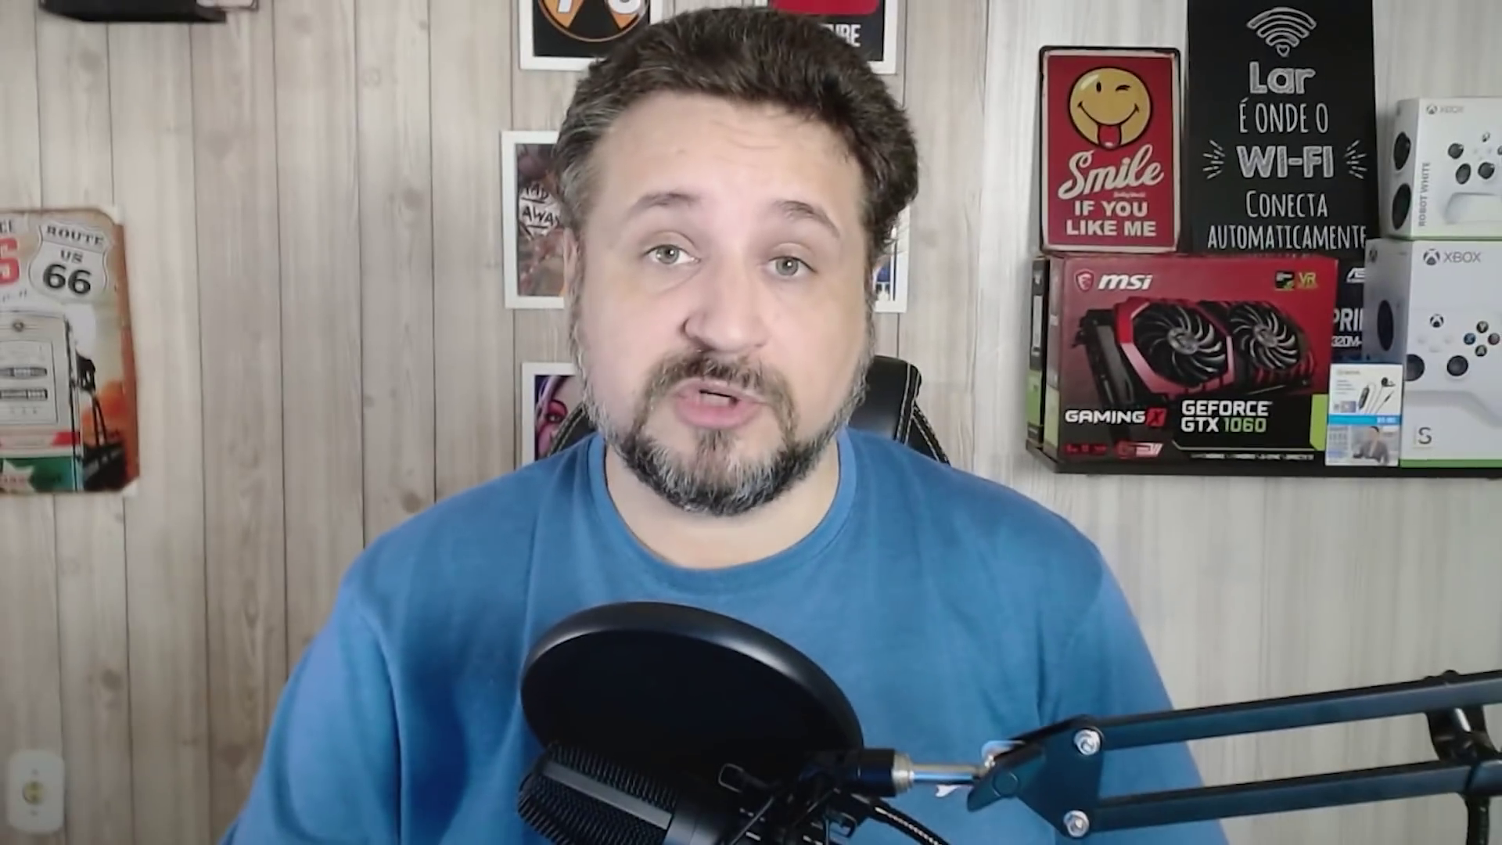